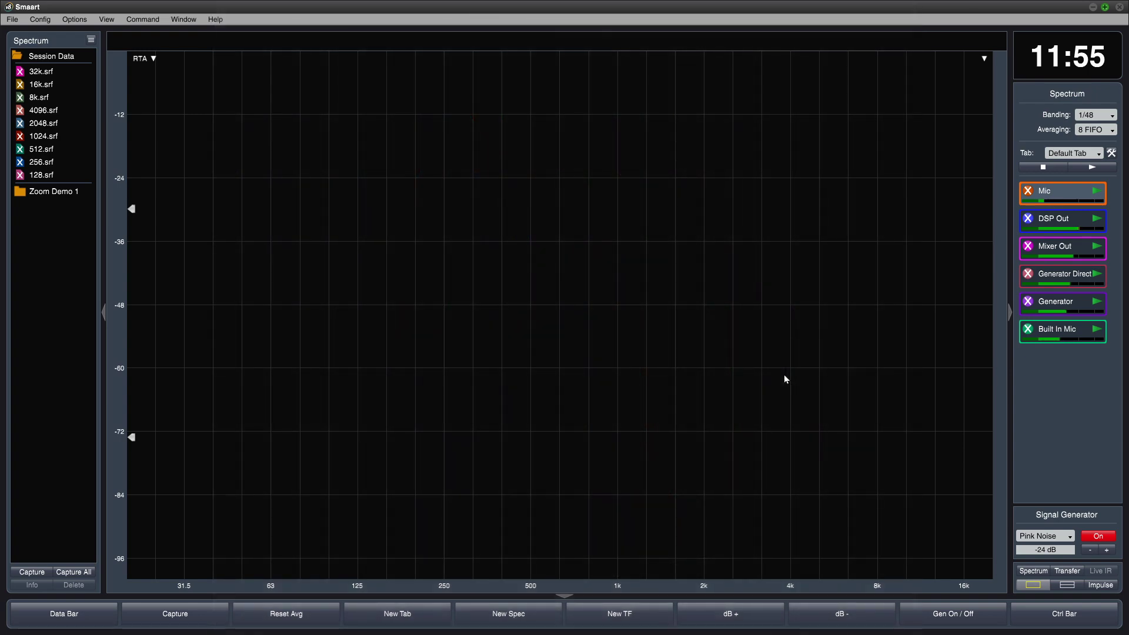
# Display the DSP Out, Mixer Out, Generator Direct, Generator, Built In Mic and Mic spectrum traces on the RTA plot.
pyautogui.click(1027, 220)
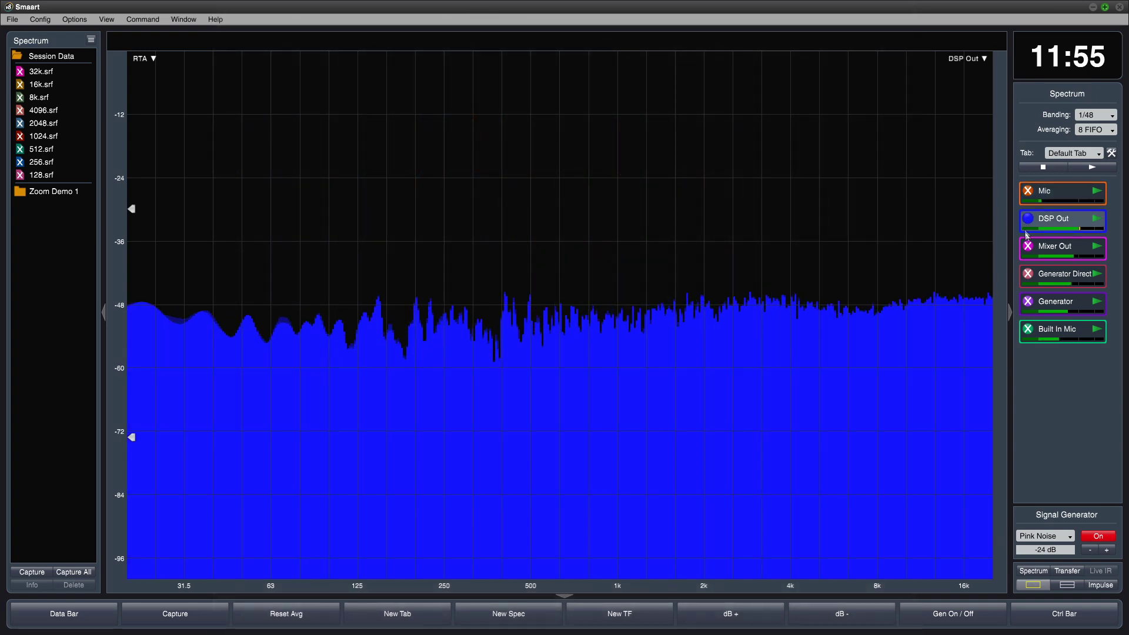
pyautogui.click(1027, 247)
pyautogui.click(1029, 274)
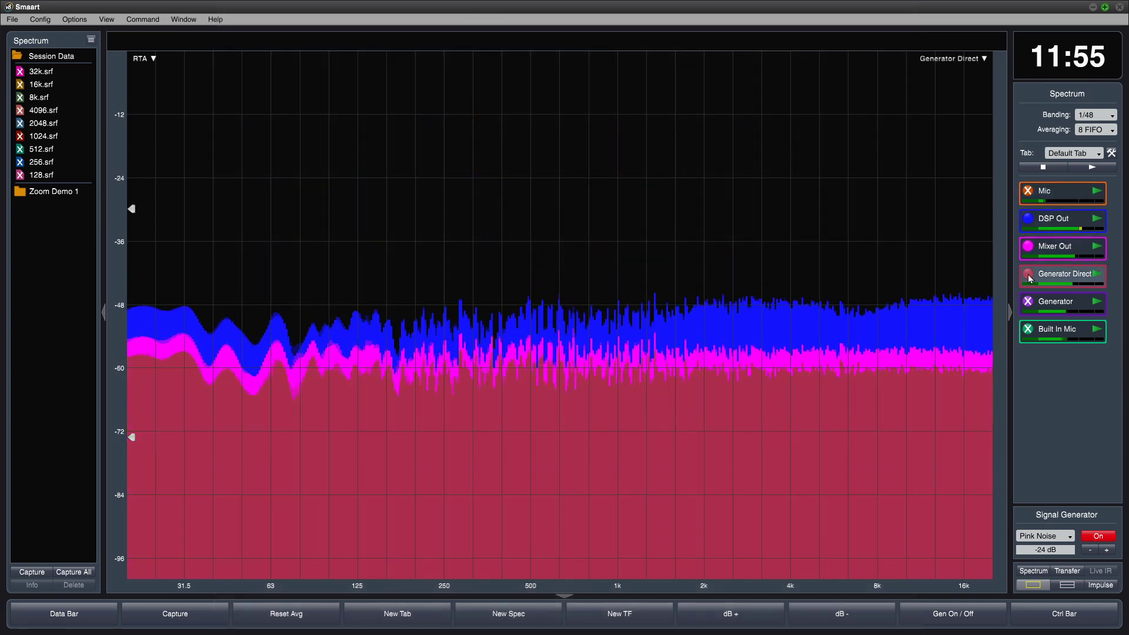
pyautogui.click(1028, 302)
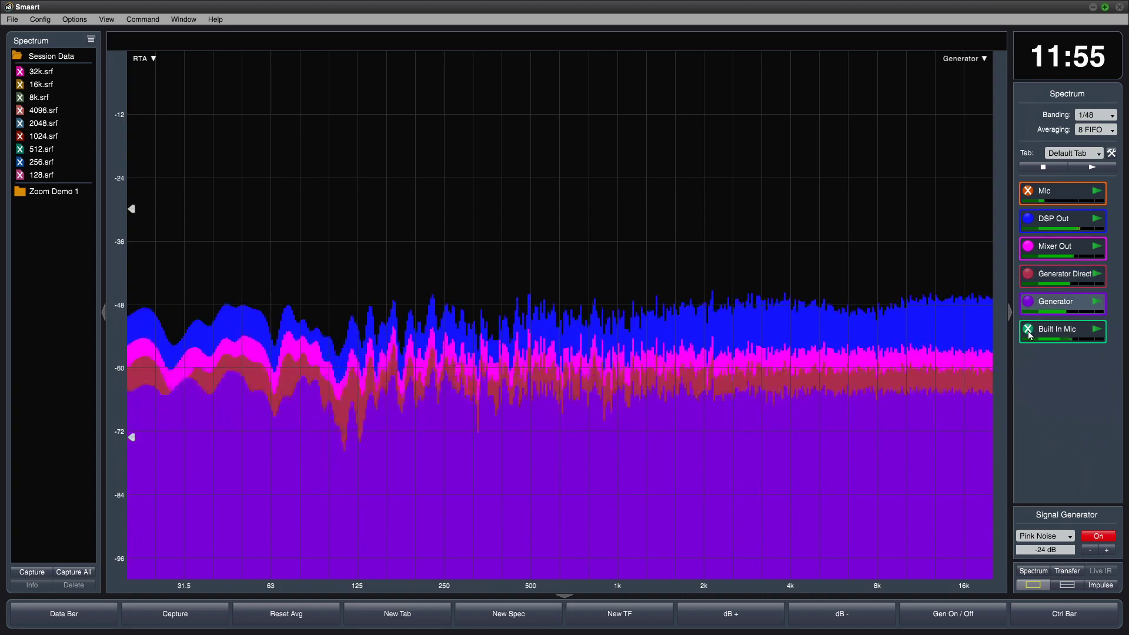
pyautogui.click(1028, 331)
pyautogui.click(1027, 191)
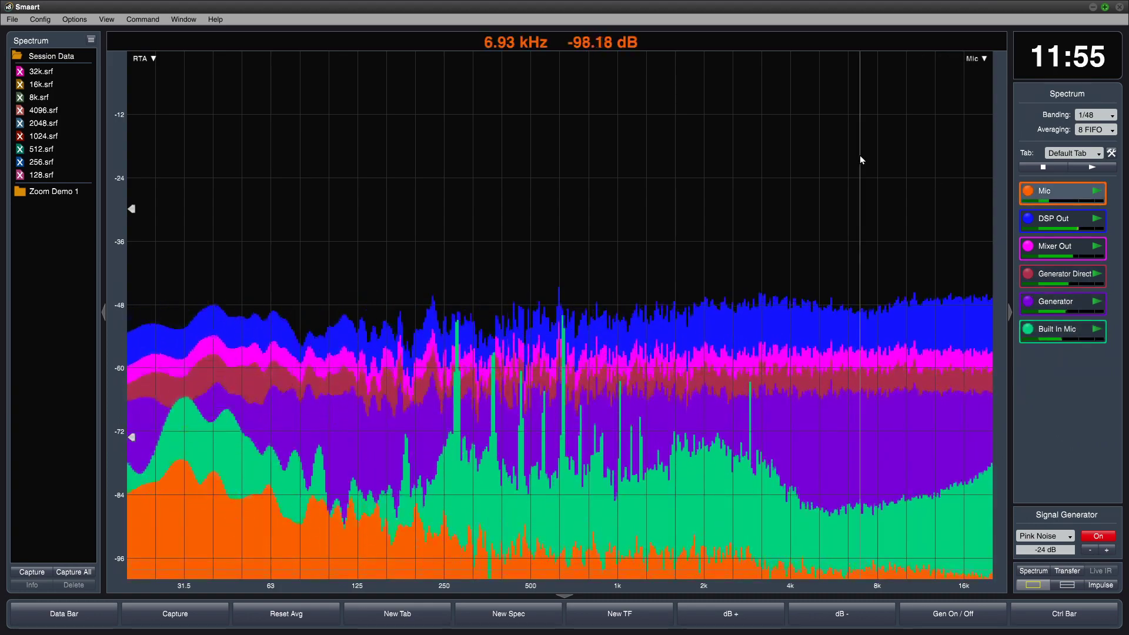
# Open the RTA plot's legend and bring the DSP Out, Generator and Built In Mic traces to the front one after another.
pyautogui.click(979, 59)
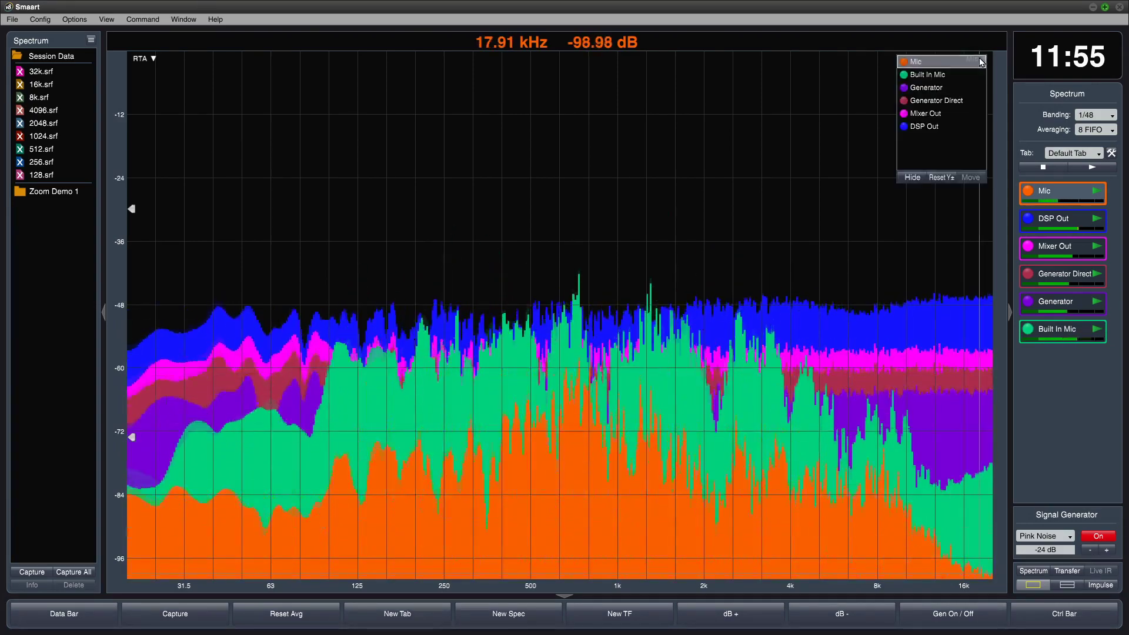
pyautogui.click(939, 127)
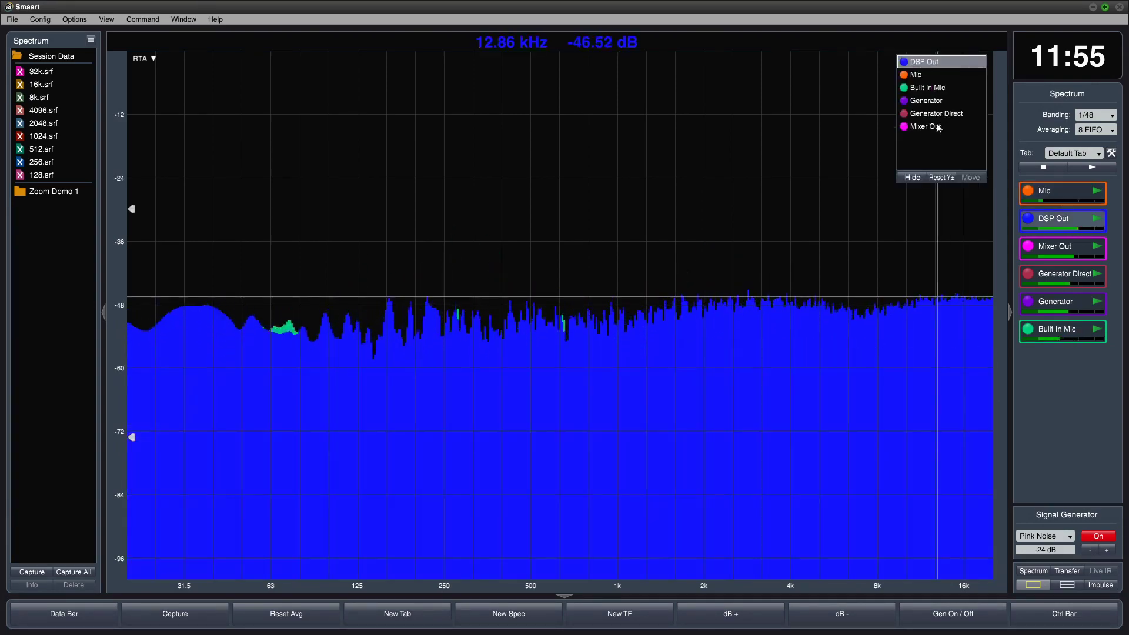
pyautogui.click(936, 104)
pyautogui.click(931, 101)
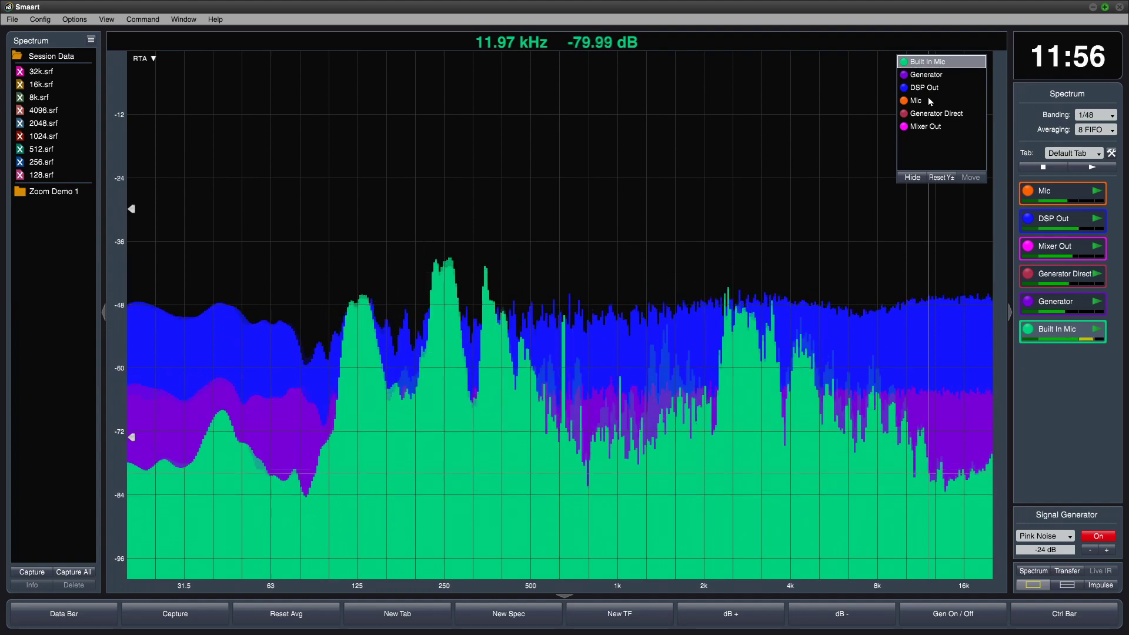
# Cycle the front trace of the RTA plot repeatedly through all the displayed measurements, ending with Mic on top.
pyautogui.press('z')
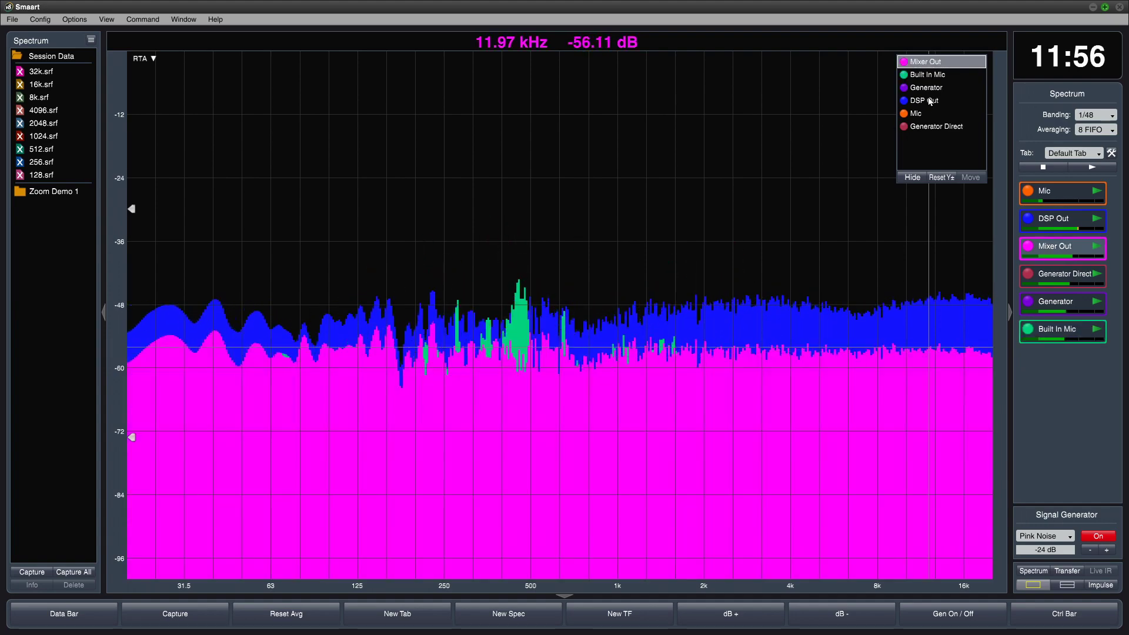
pyautogui.press('Up')
pyautogui.press('Up')
pyautogui.press('Up')
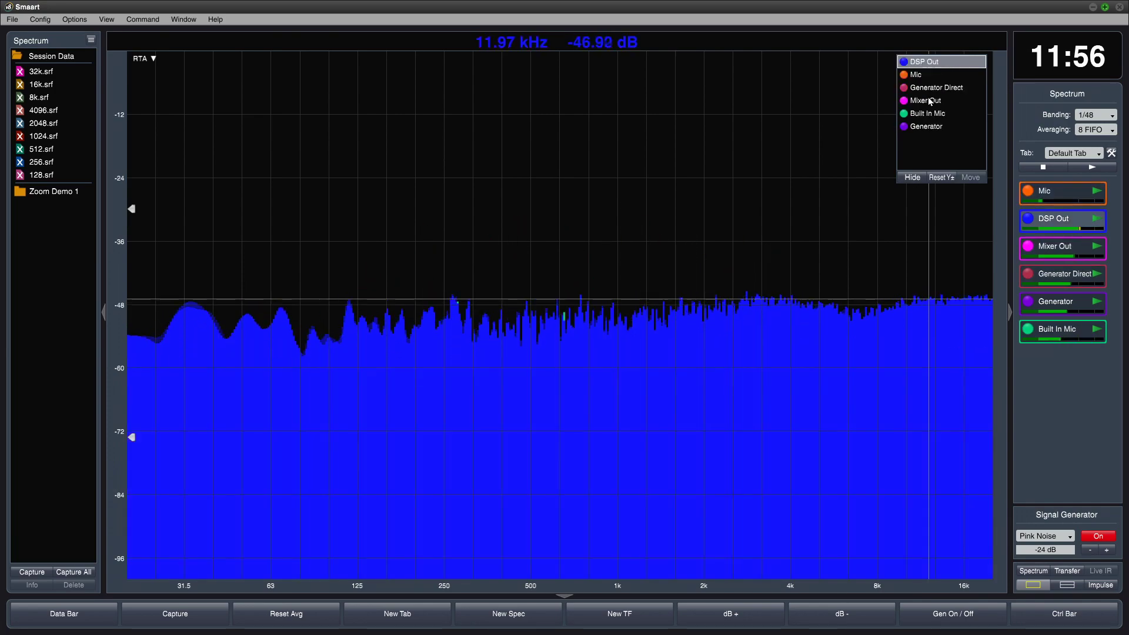
pyautogui.press('Up')
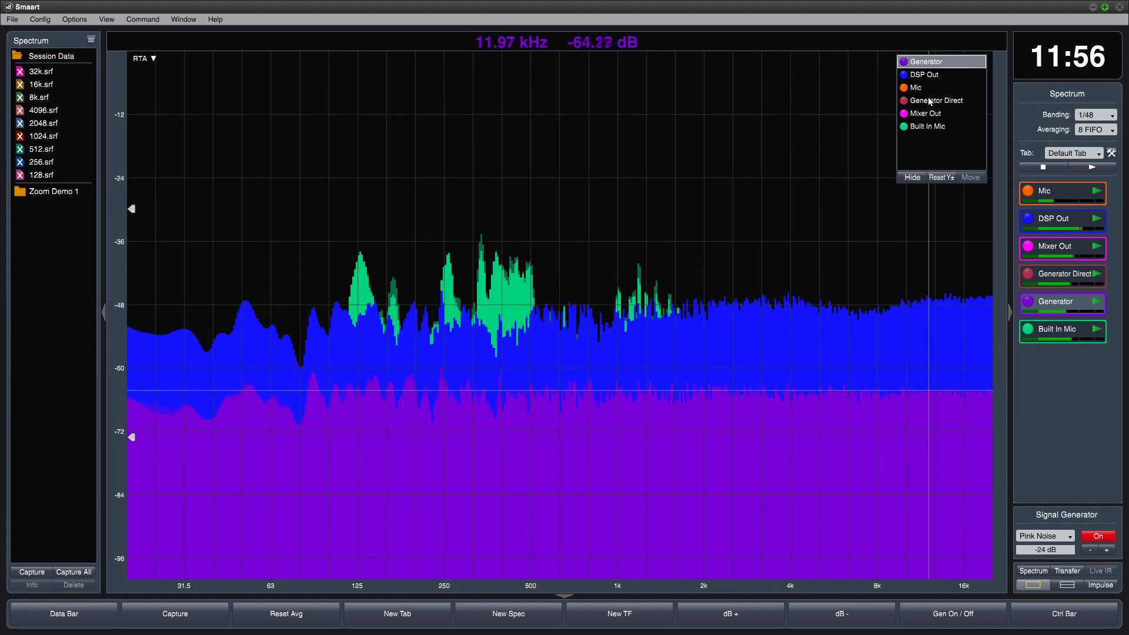
pyautogui.press('Up')
pyautogui.press('Up')
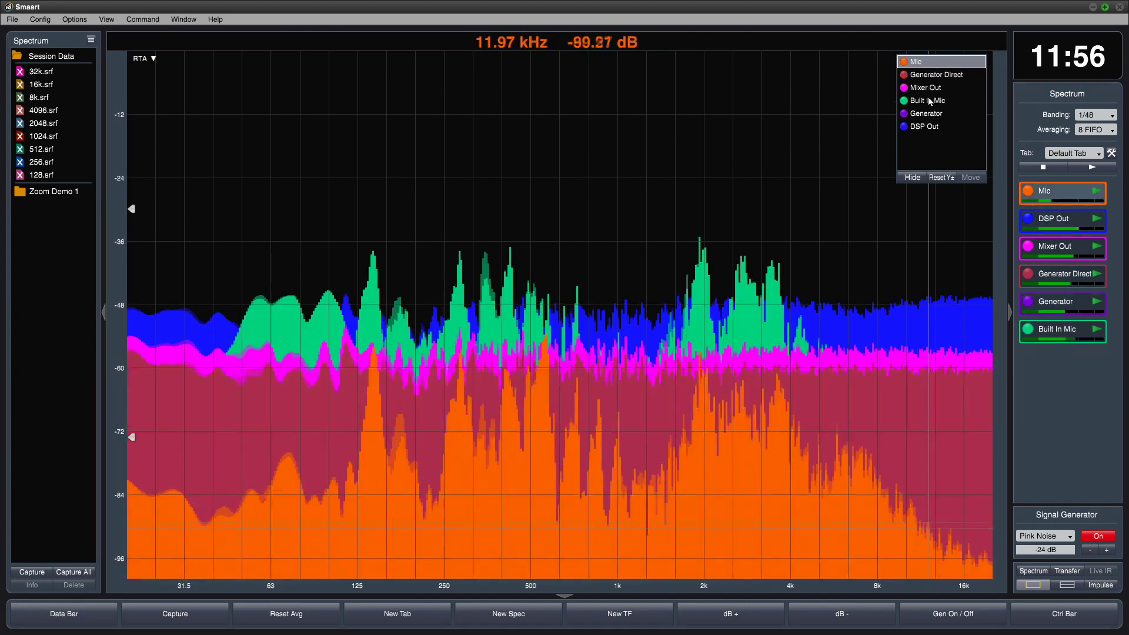
pyautogui.press('Up')
pyautogui.press('Up')
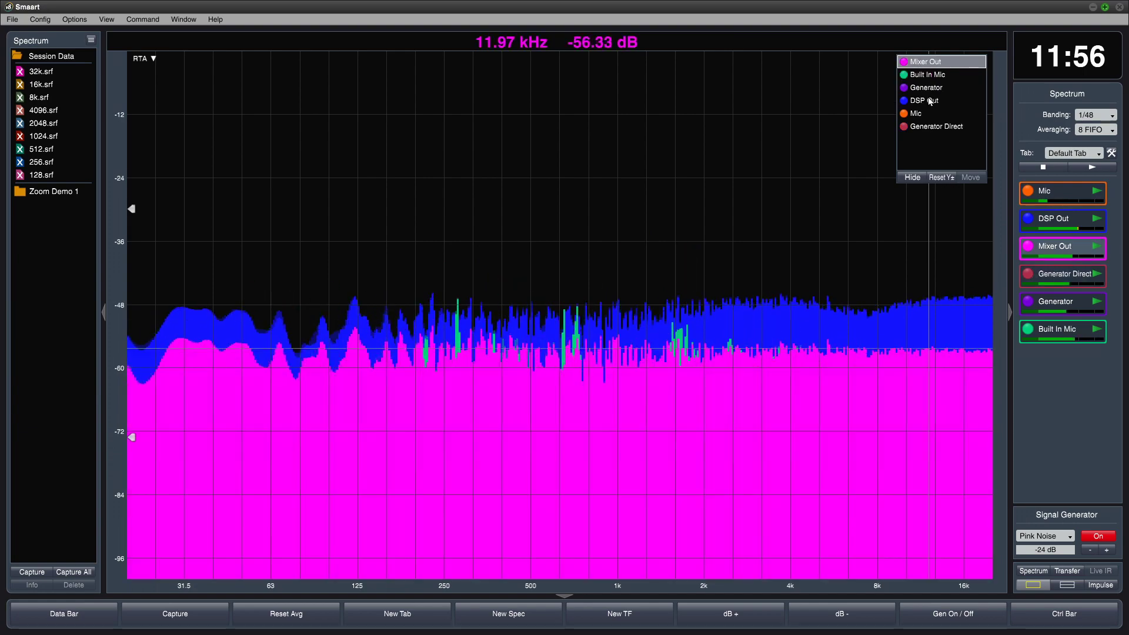
pyautogui.press('Up')
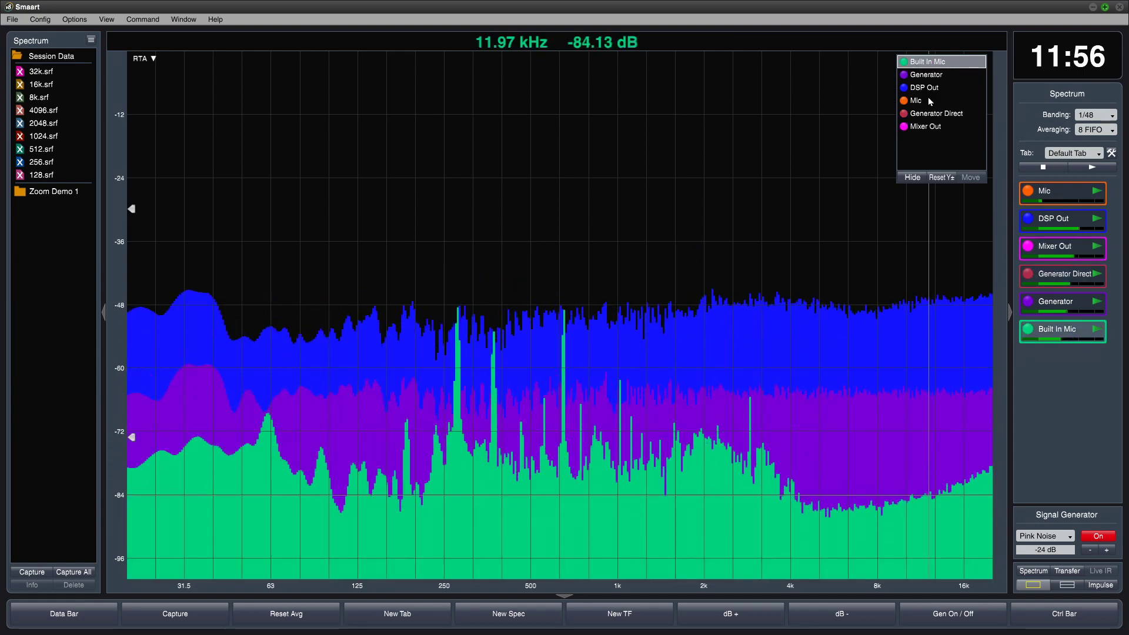
pyautogui.press('Up')
pyautogui.press('Up')
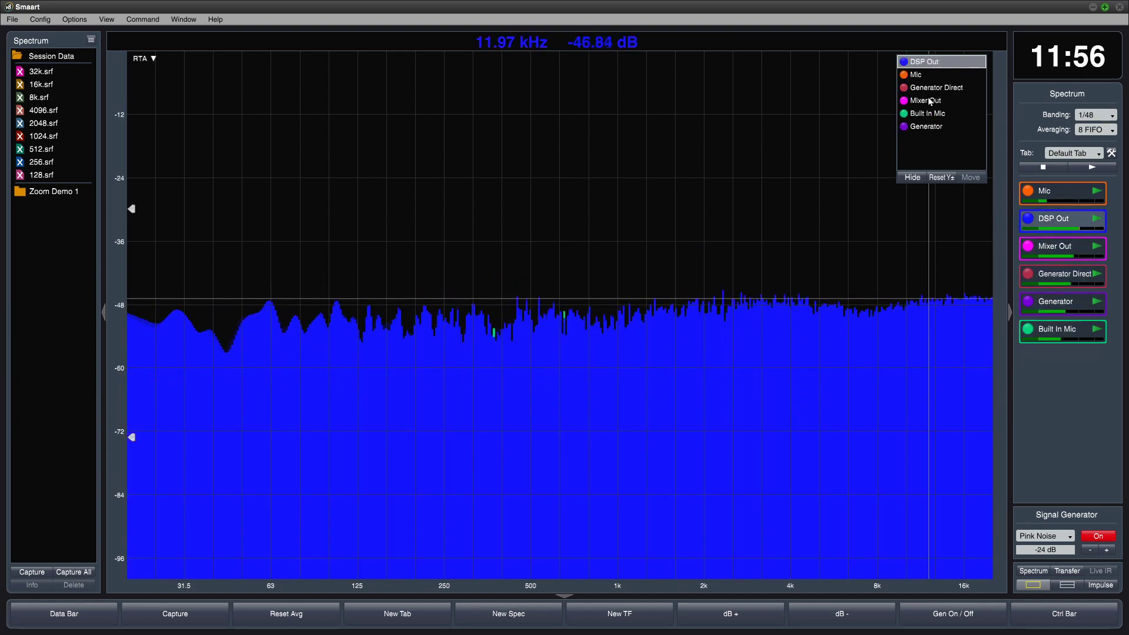
pyautogui.press('Up')
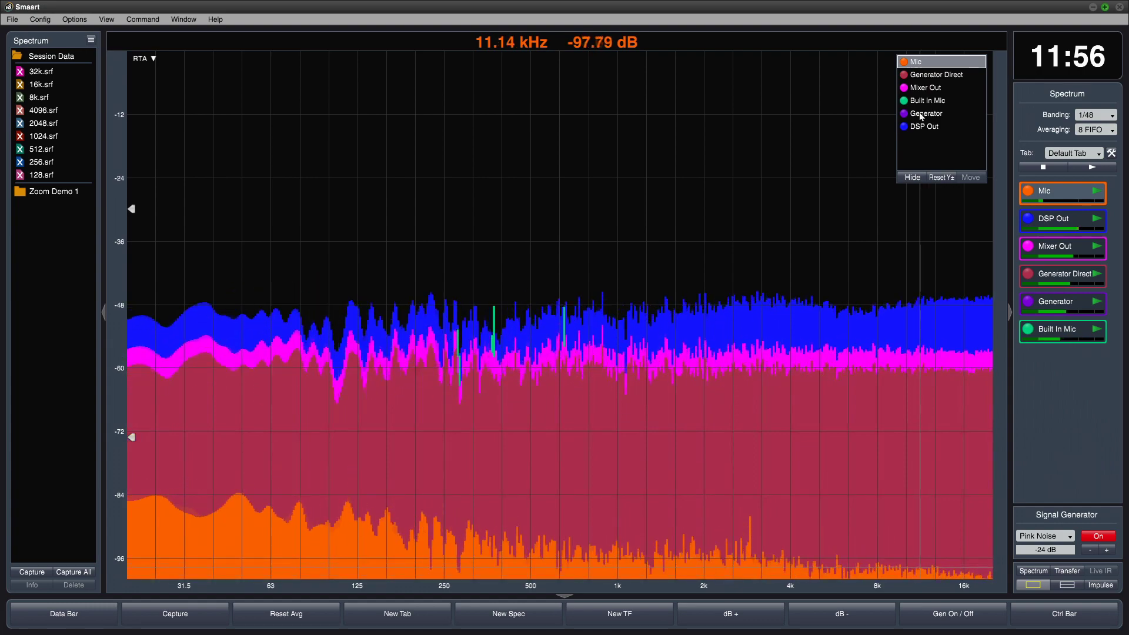
# Bring the Generator trace to the front, hide it through the legend, and turn its display back on.
pyautogui.click(921, 114)
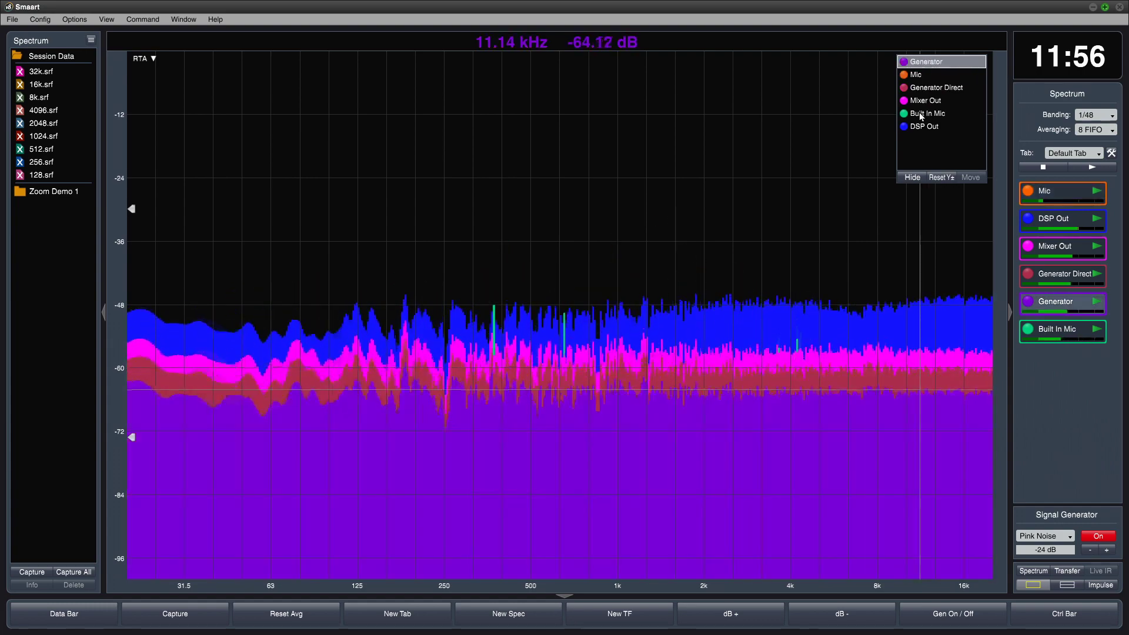
pyautogui.click(912, 178)
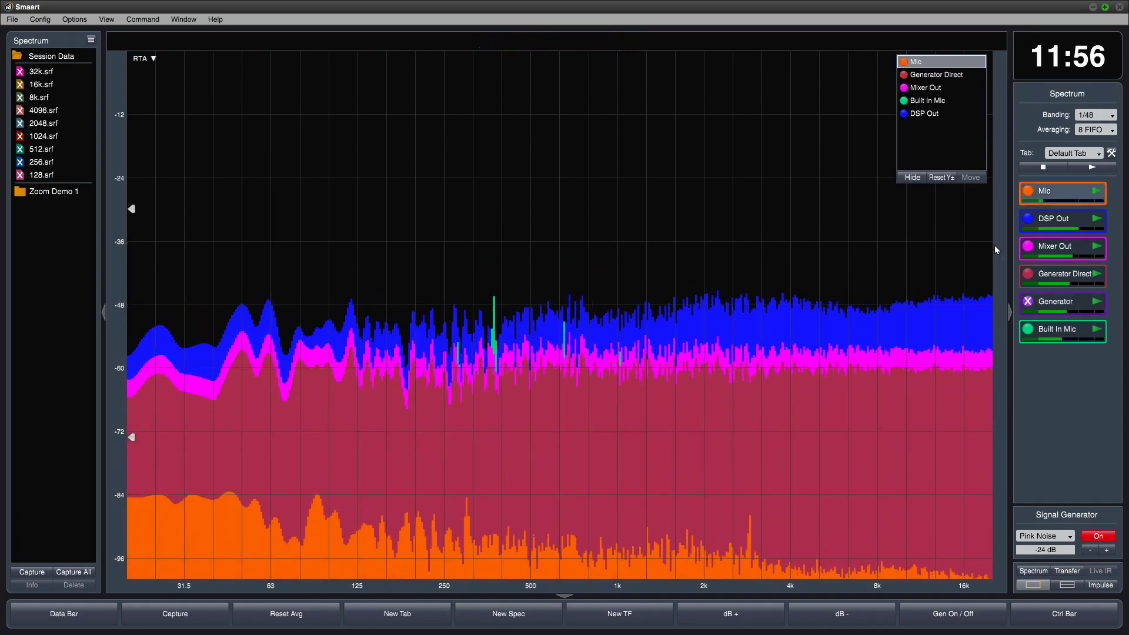
pyautogui.click(1028, 303)
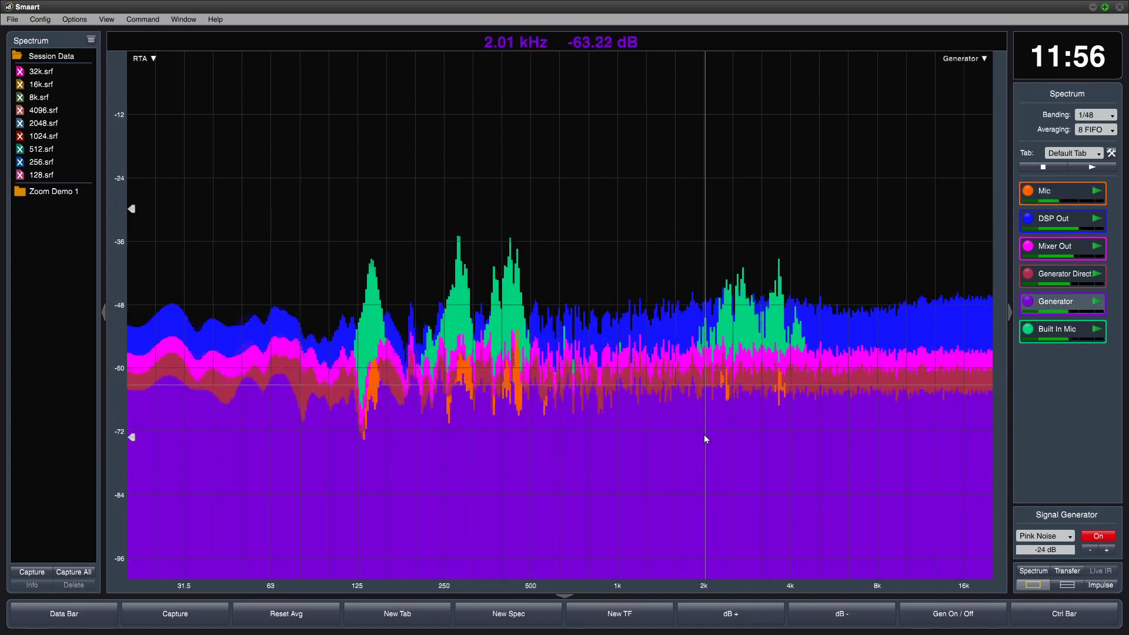
# Hide the front Generator trace once more and restore its display from the measurement list.
pyautogui.press('h')
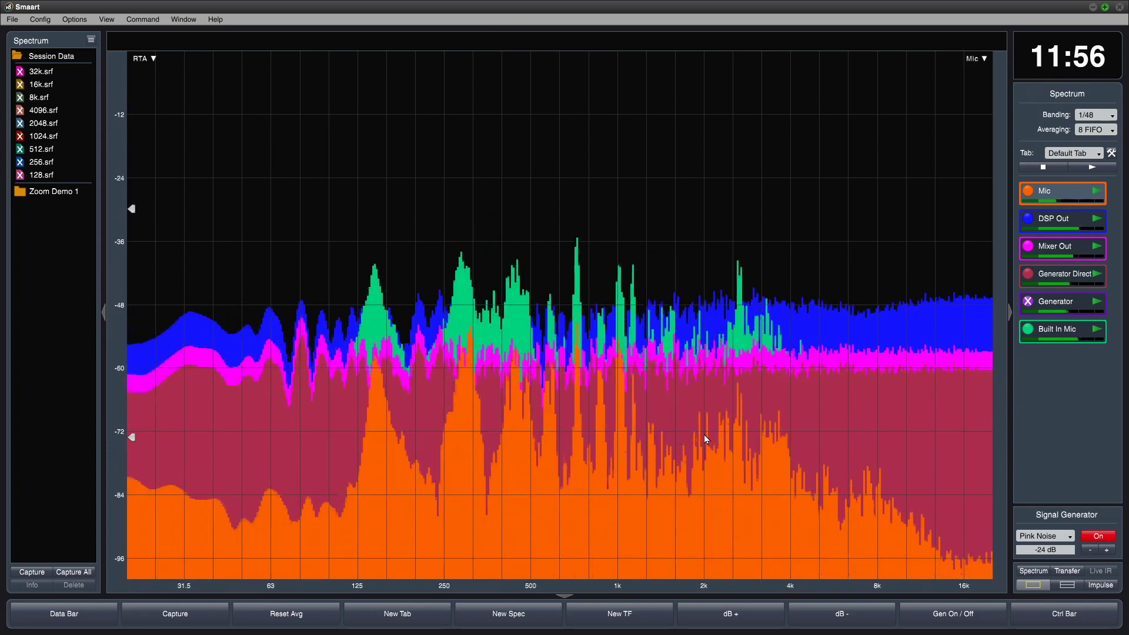
pyautogui.click(1026, 305)
pyautogui.click(1026, 306)
pyautogui.click(1027, 303)
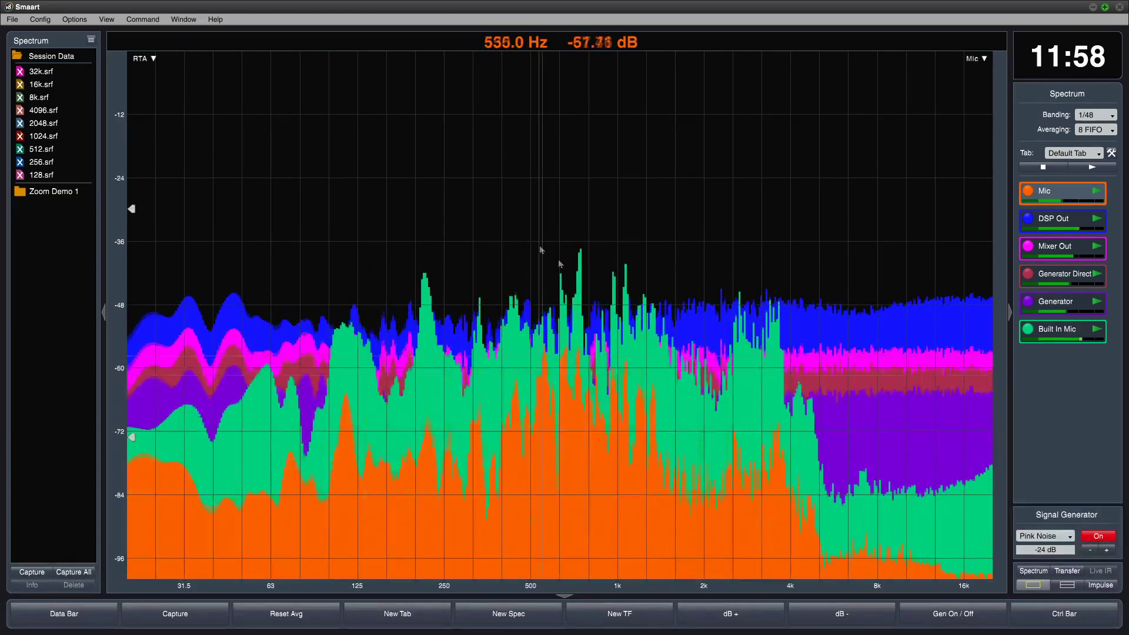
# Split the graph area into two plots with the lower one set to RTA, and review the available view presets.
pyautogui.click(1067, 585)
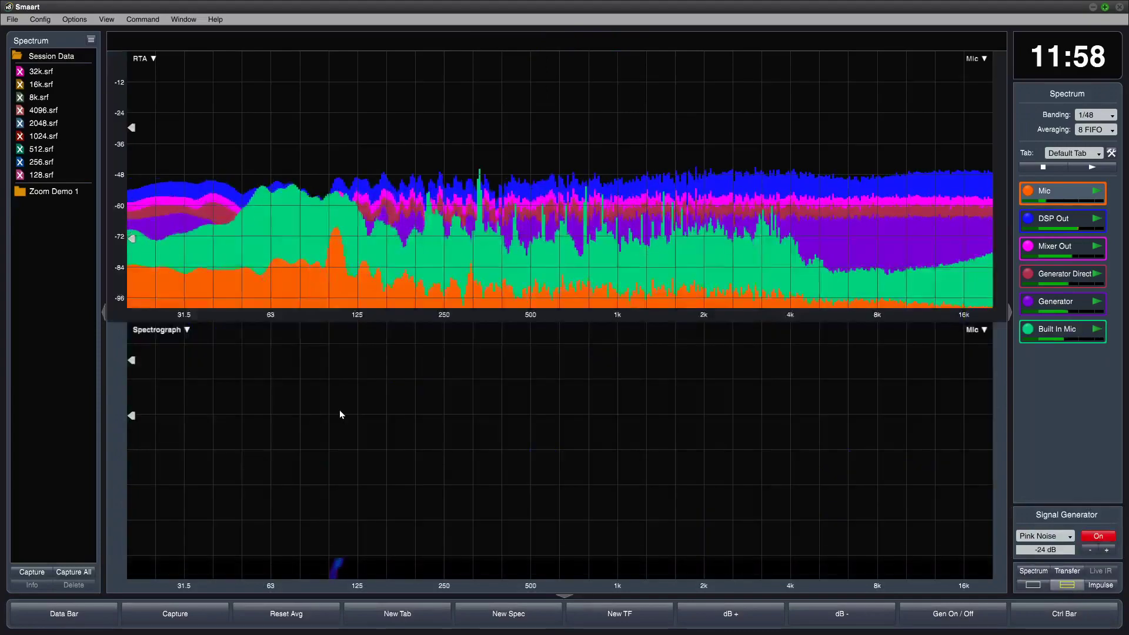
pyautogui.click(184, 331)
pyautogui.click(205, 285)
pyautogui.click(106, 20)
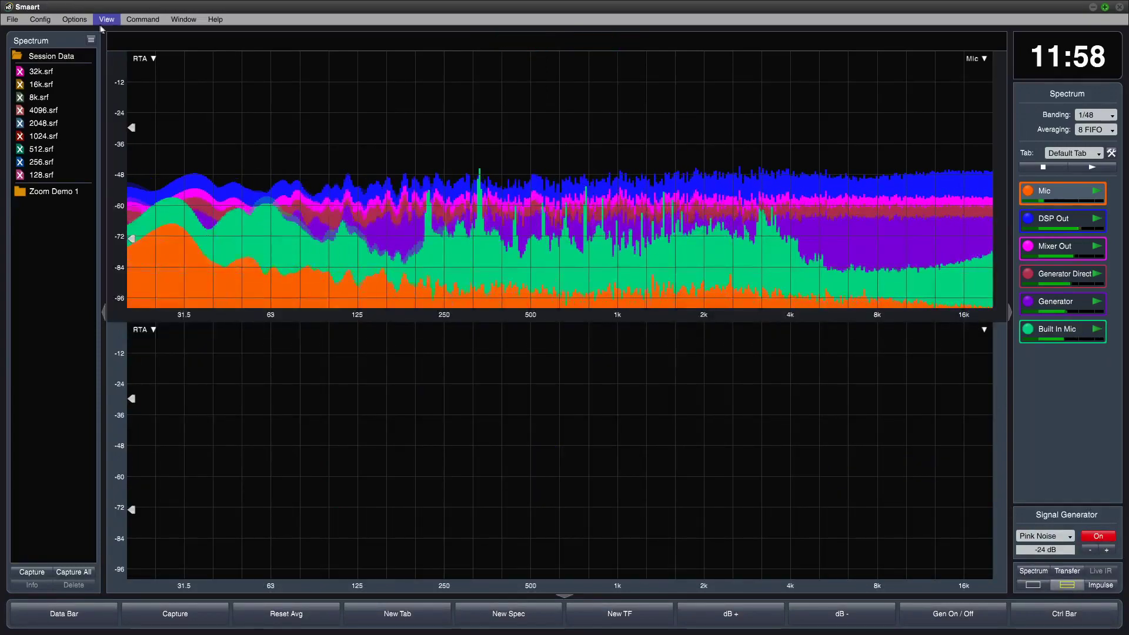
pyautogui.moveTo(235, 65)
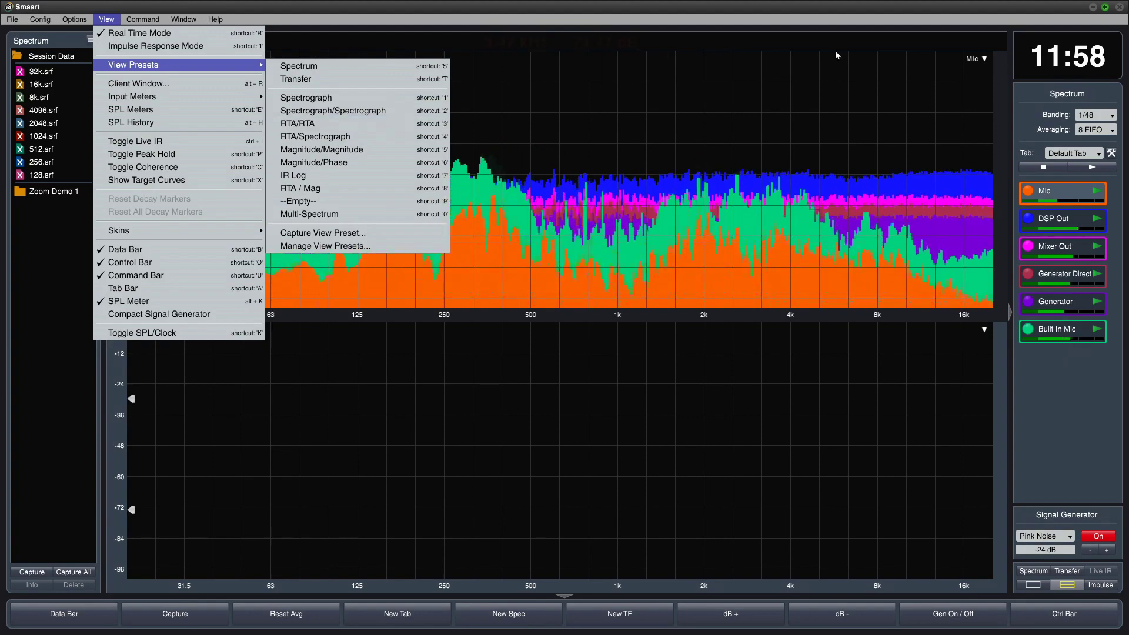
# Move the DSP Out and Mic traces from the upper RTA plot to the lower RTA plot.
pyautogui.click(973, 59)
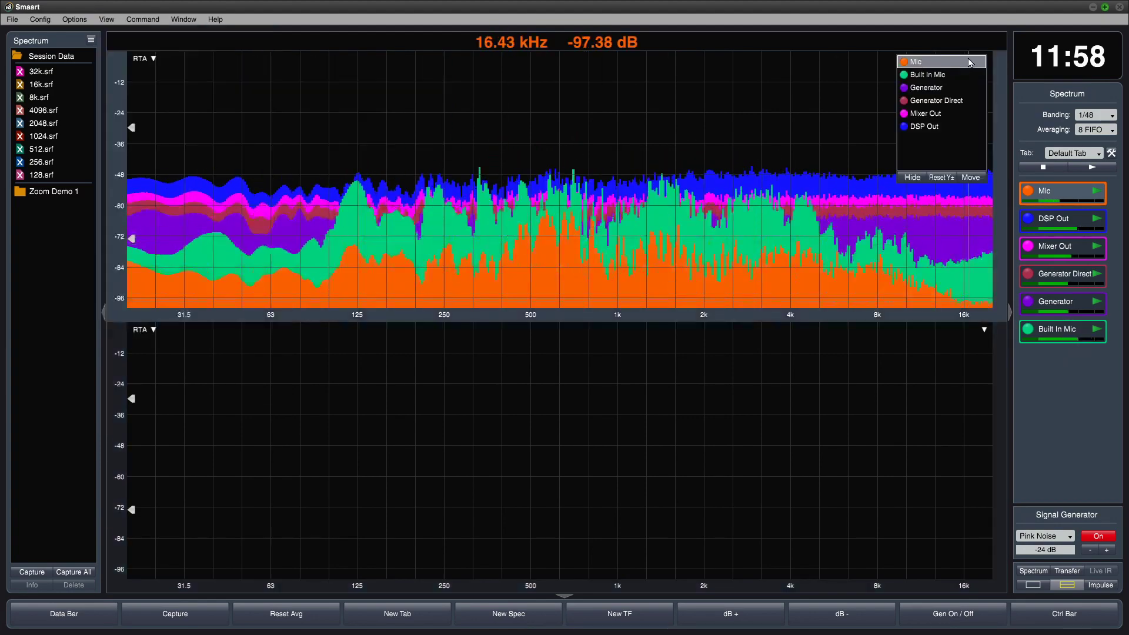
pyautogui.click(941, 127)
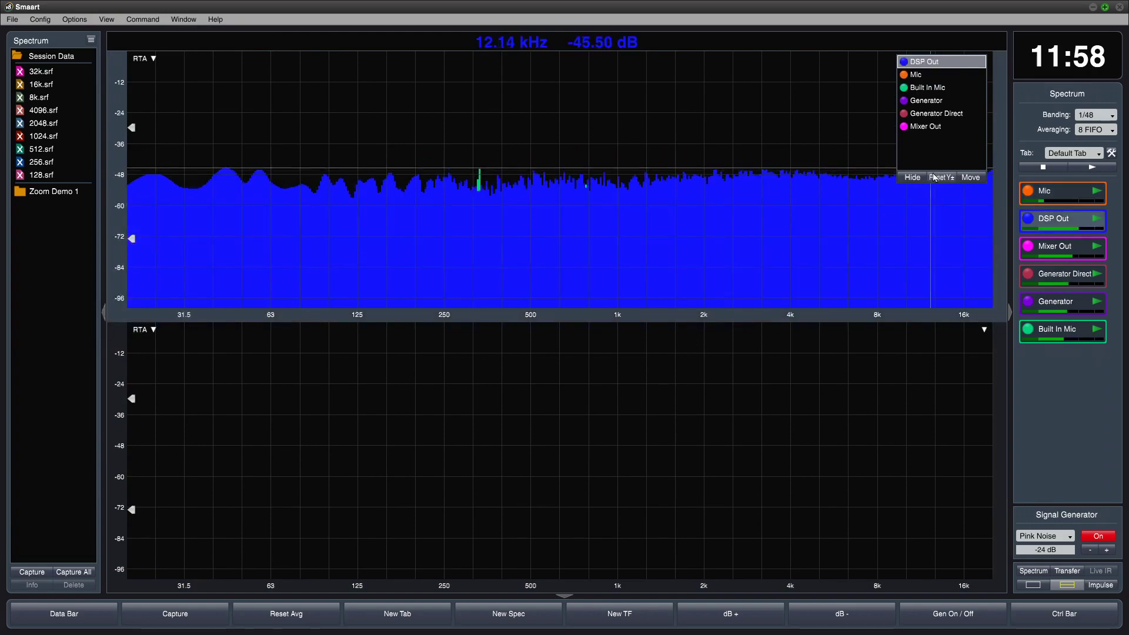
pyautogui.click(971, 178)
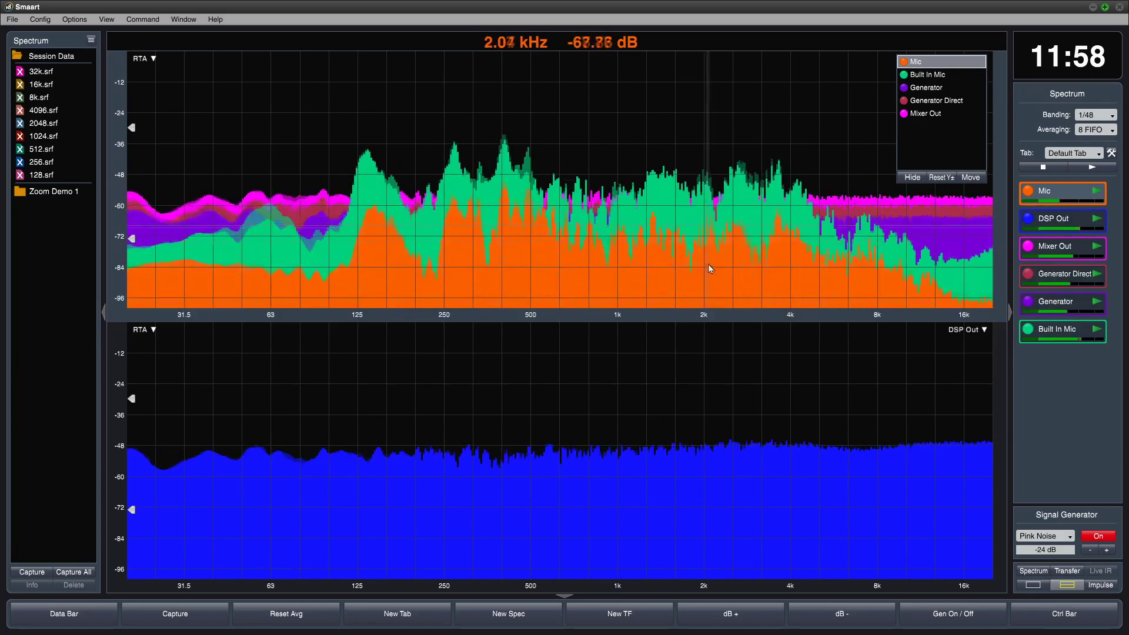
pyautogui.click(724, 275)
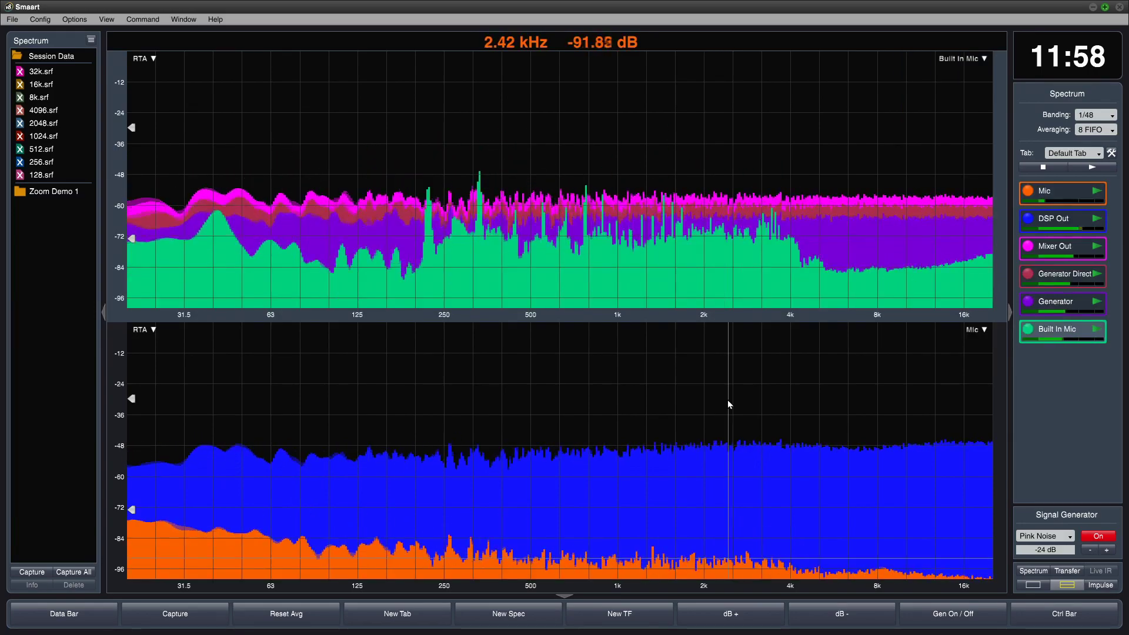
# Open the Mic spectrum measurement's settings, assign it to plot 1 and back to plot 2, and accept the configuration.
pyautogui.doubleClick(1044, 194)
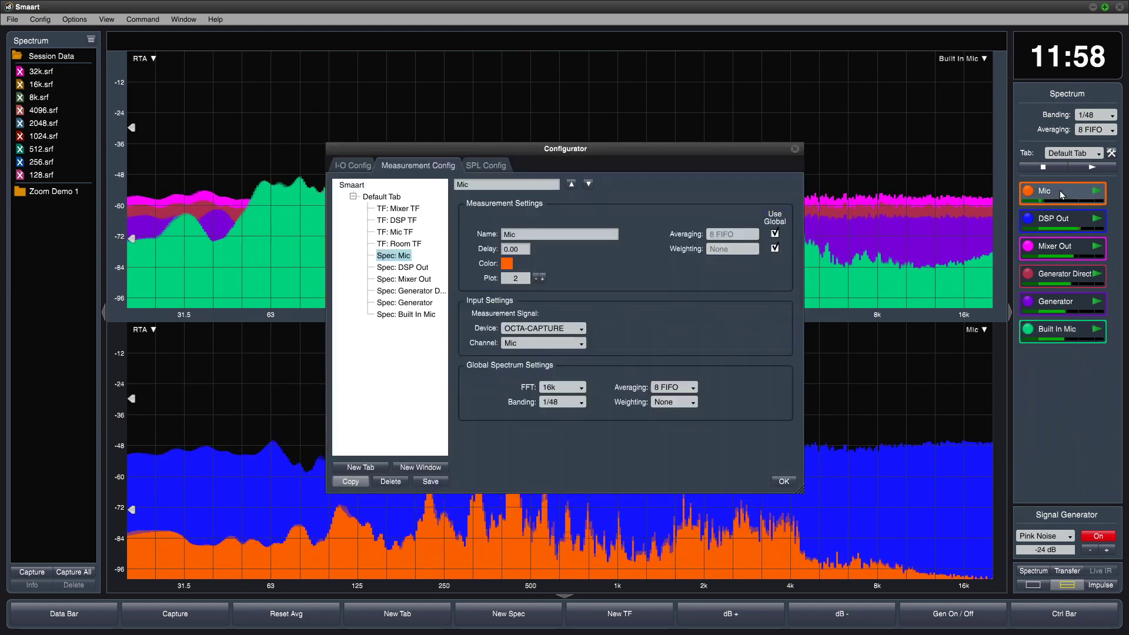
pyautogui.click(535, 280)
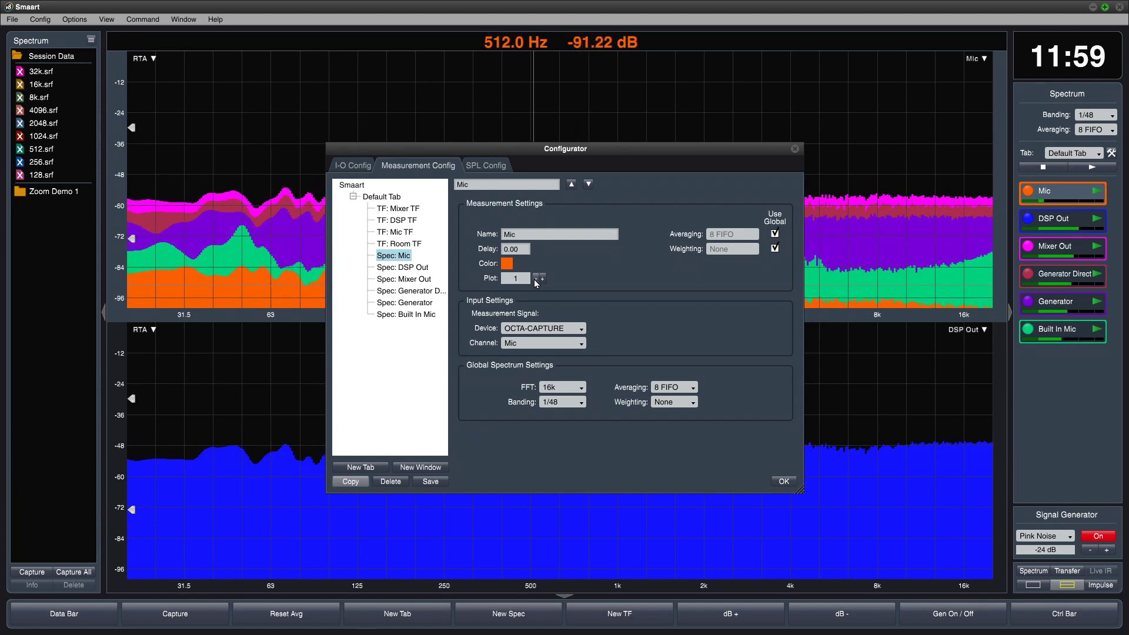
pyautogui.click(541, 279)
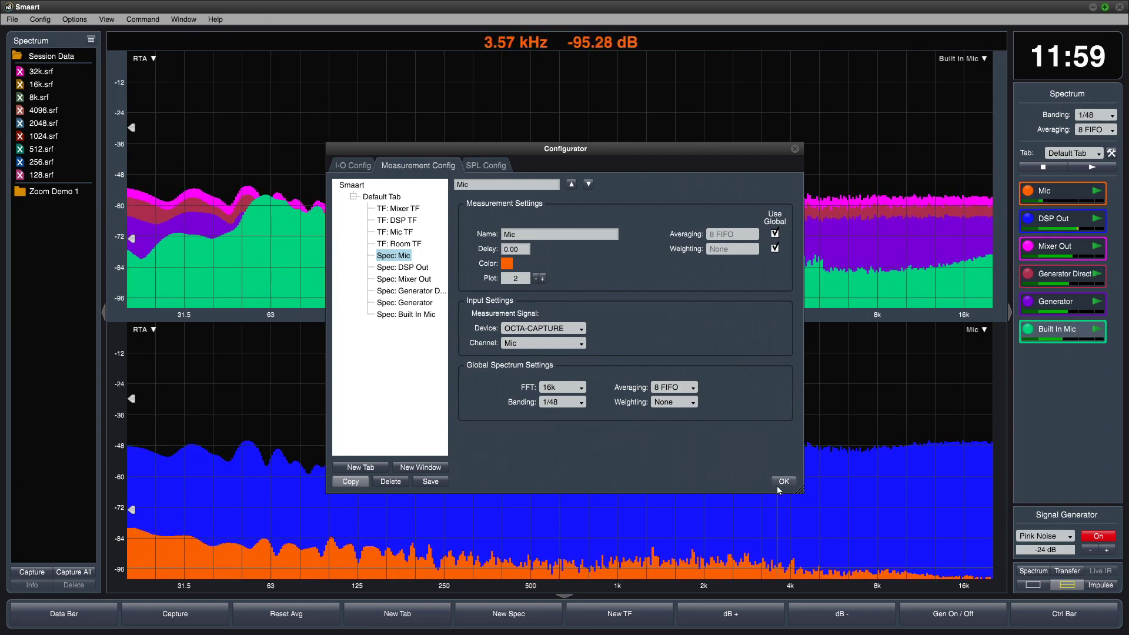
pyautogui.click(778, 485)
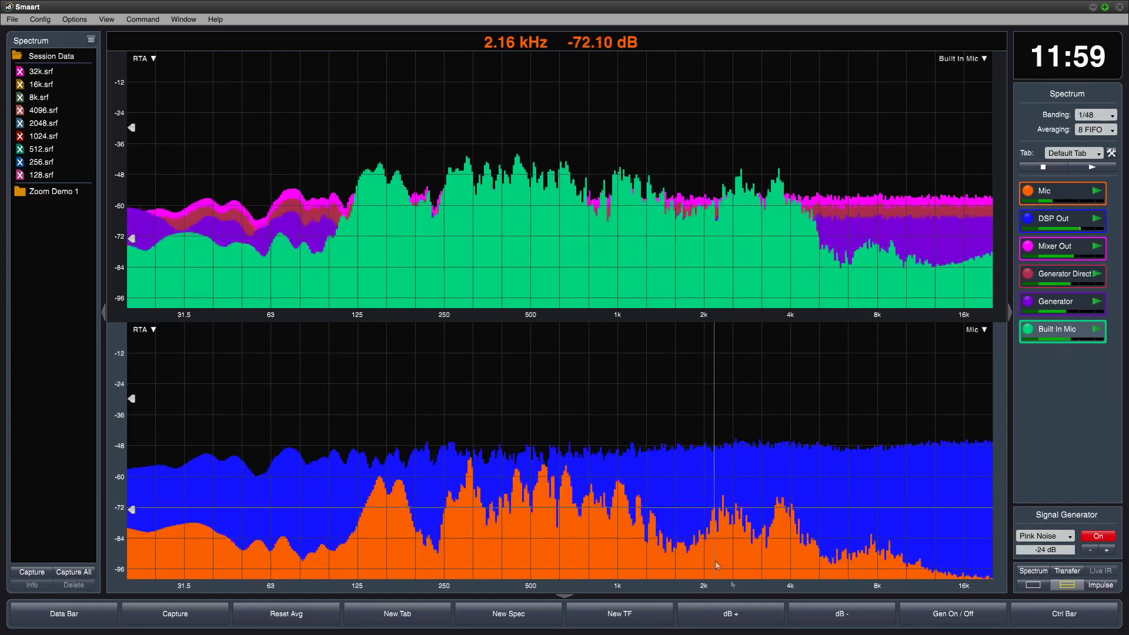
# Shift the lower plot's Mic trace down to an offset of -5.0 dB and back up to 42.0 dB.
pyautogui.click(813, 617)
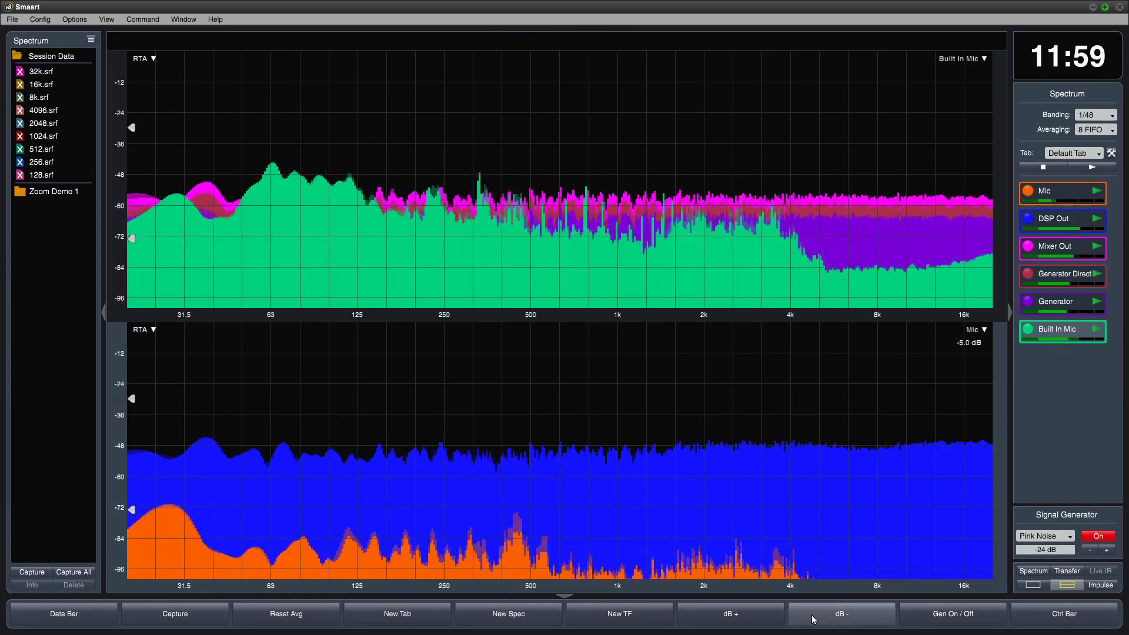
pyautogui.click(758, 622)
pyautogui.click(759, 621)
pyautogui.click(758, 621)
pyautogui.click(758, 622)
pyautogui.click(758, 621)
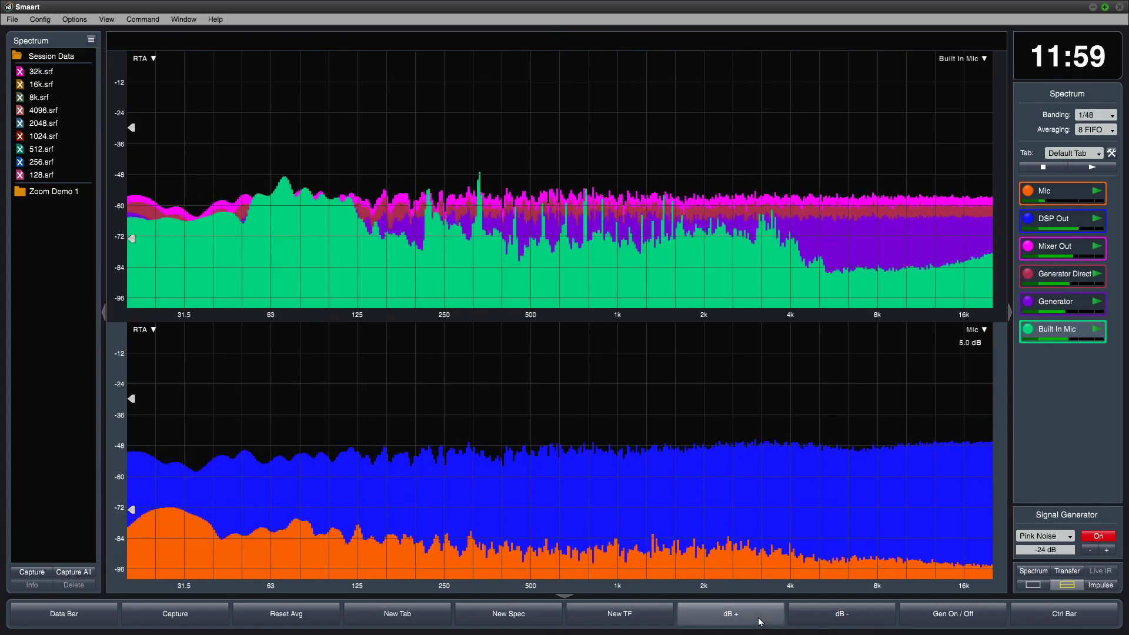
pyautogui.click(758, 621)
pyautogui.click(759, 622)
pyautogui.click(758, 622)
pyautogui.click(759, 621)
pyautogui.click(759, 622)
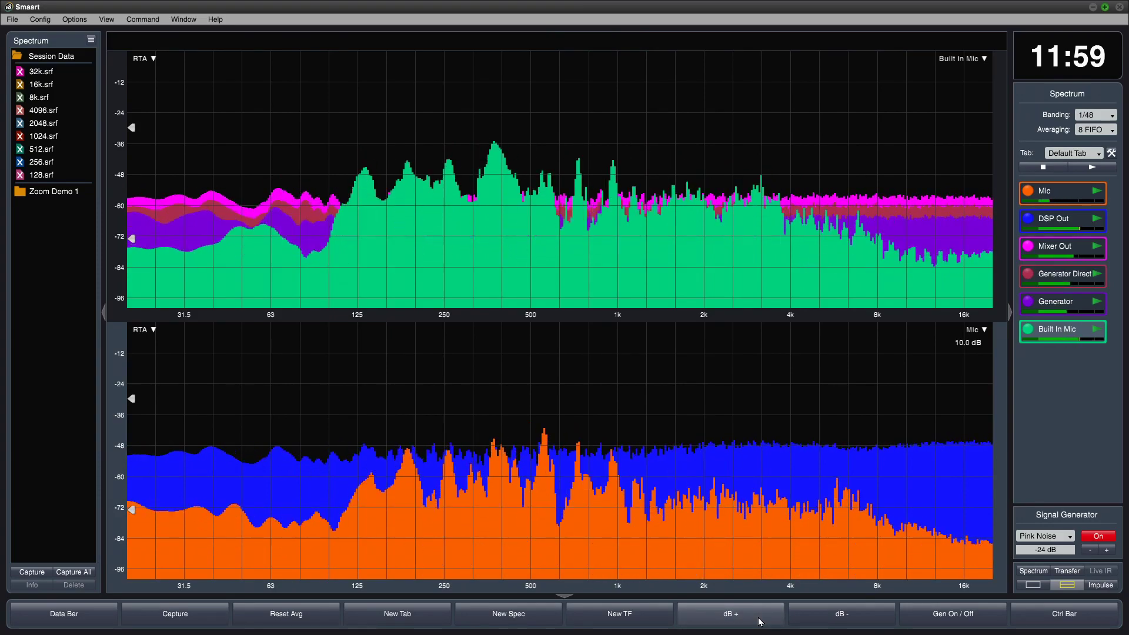
pyautogui.click(759, 621)
pyautogui.click(758, 622)
pyautogui.click(758, 621)
pyautogui.click(758, 621)
pyautogui.click(758, 622)
pyautogui.click(758, 622)
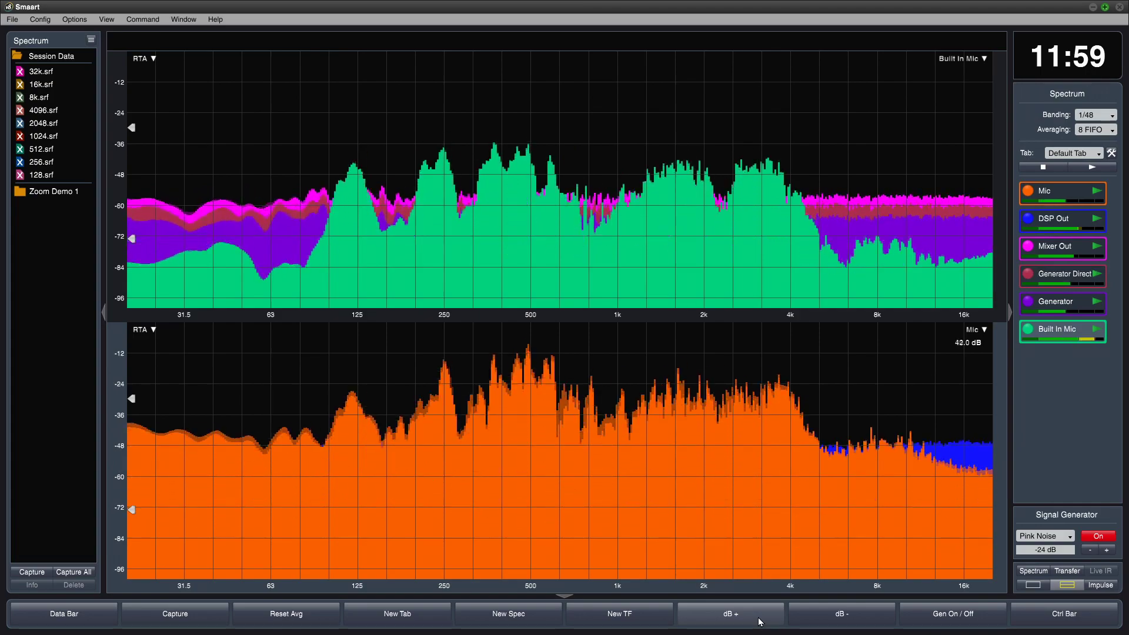
# Nudge the lower plot's Mic trace up and back down in steps to an offset of 28.0 dB.
pyautogui.hotkey('ctrl', 'Up')
pyautogui.hotkey('ctrl', 'Up')
pyautogui.hotkey('ctrl', 'Up')
pyautogui.hotkey('ctrl', 'Up')
pyautogui.hotkey('ctrl', 'Up')
pyautogui.hotkey('ctrl', 'Up')
pyautogui.hotkey('ctrl', 'Up')
pyautogui.hotkey('ctrl', 'Up')
pyautogui.hotkey('ctrl', 'Up')
pyautogui.hotkey('ctrl', 'Up')
pyautogui.hotkey('ctrl', 'Up')
pyautogui.hotkey('ctrl', 'Up')
pyautogui.hotkey('ctrl', 'Down')
pyautogui.hotkey('ctrl', 'Down')
pyautogui.hotkey('ctrl', 'Down')
pyautogui.hotkey('ctrl', 'Down')
pyautogui.hotkey('ctrl', 'Down')
pyautogui.hotkey('ctrl', 'Down')
pyautogui.hotkey('ctrl', 'Down')
pyautogui.hotkey('ctrl', 'Down')
pyautogui.hotkey('ctrl', 'Down')
pyautogui.hotkey('ctrl', 'Down')
pyautogui.hotkey('ctrl', 'Down')
pyautogui.hotkey('ctrl', 'Down')
pyautogui.hotkey('ctrl', 'Down')
pyautogui.hotkey('ctrl', 'Down')
pyautogui.hotkey('ctrl', 'Down')
pyautogui.hotkey('ctrl', 'Down')
pyautogui.hotkey('ctrl', 'Down')
pyautogui.hotkey('ctrl', 'Down')
pyautogui.hotkey('ctrl', 'Down')
pyautogui.hotkey('ctrl', 'Down')
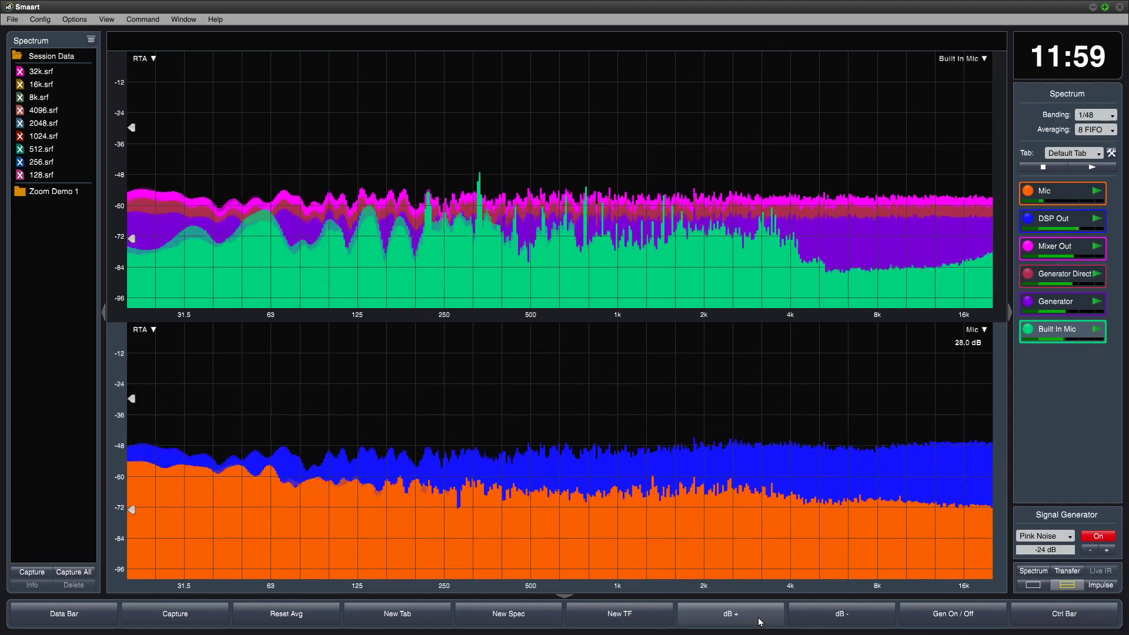
# Lower the Mic trace in the lower plot to 18.0 dB and raise the DSP Out trace to an offset of 37.0 dB.
pyautogui.moveTo(713, 516)
pyautogui.mouseDown()
pyautogui.moveTo(712, 457)
pyautogui.moveTo(698, 521)
pyautogui.moveTo(700, 459)
pyautogui.moveTo(694, 532)
pyautogui.mouseUp()
pyautogui.click(778, 462)
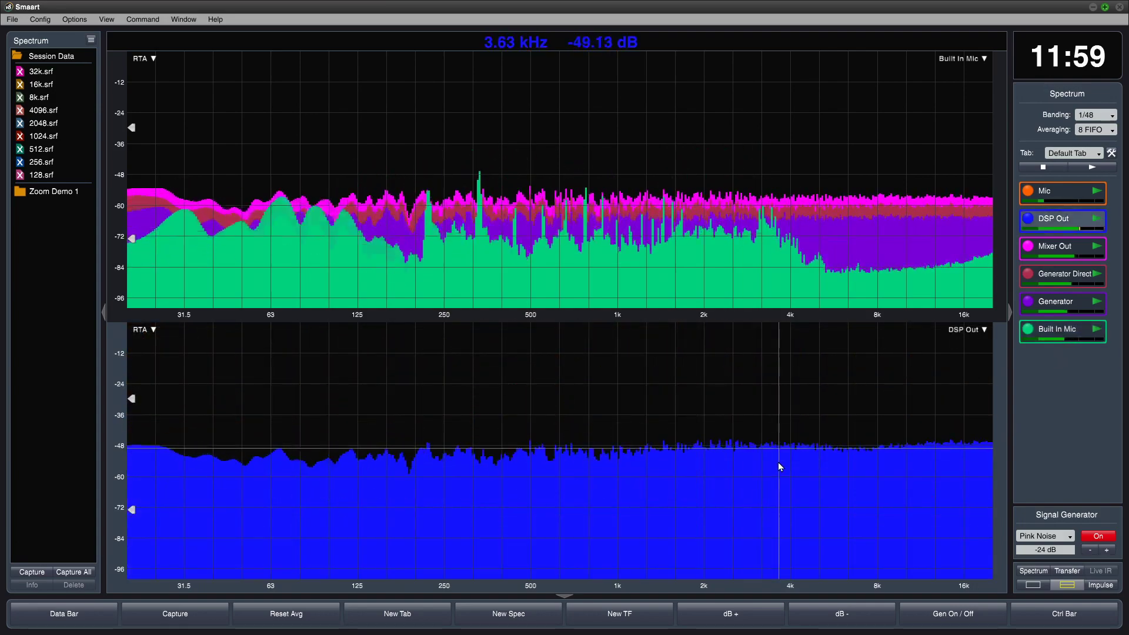
pyautogui.scroll(9, 778, 463)
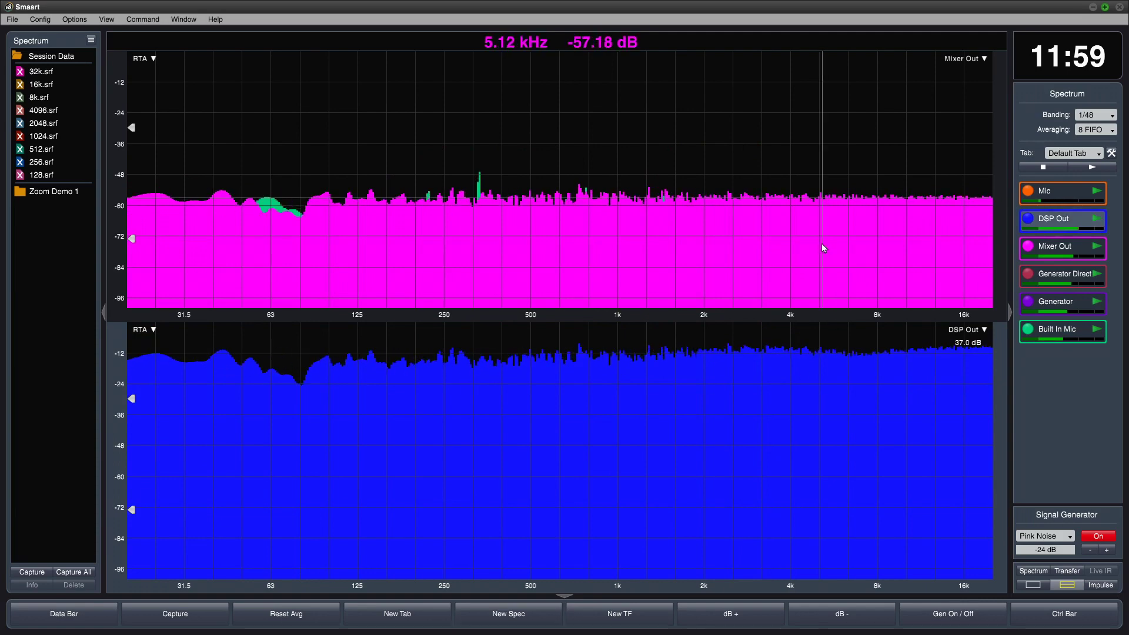
# Raise the upper plot's Generator Direct trace to an offset of 34.0 dB and cycle the front trace to Built In Mic.
pyautogui.scroll(-9, 811, 247)
pyautogui.press('z')
pyautogui.moveTo(861, 210); pyautogui.dragTo(863, 121)
pyautogui.press('z')
pyautogui.press('z')
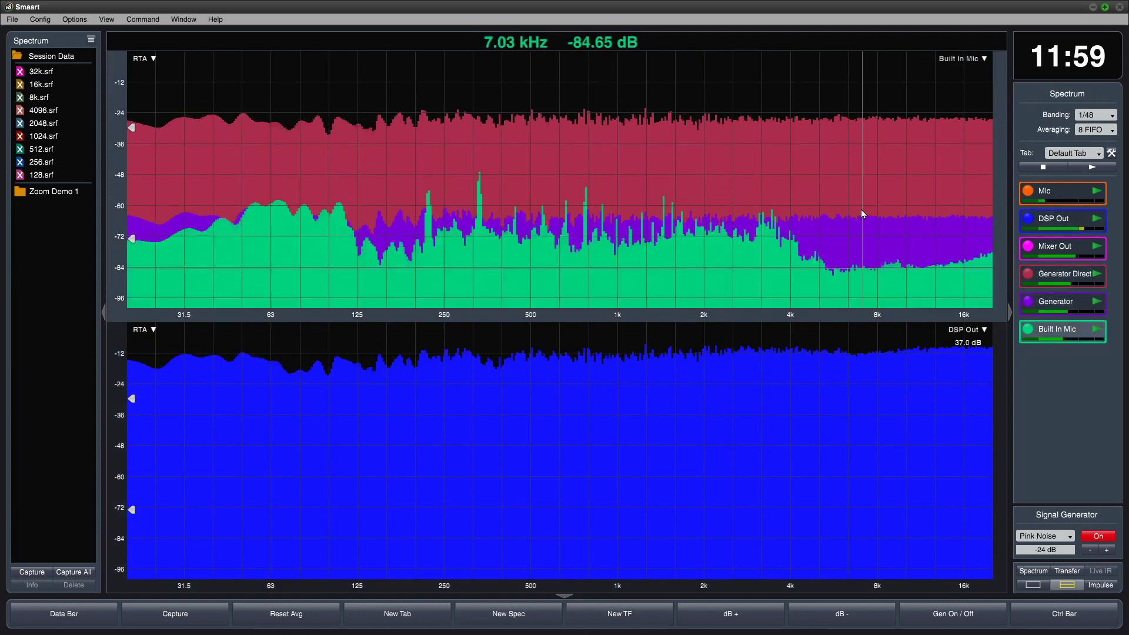
# Raise the upper plot's Generator trace to an offset of 26.0 dB and bring Mixer Out to the front.
pyautogui.press('Up')
pyautogui.scroll(7, 858, 211)
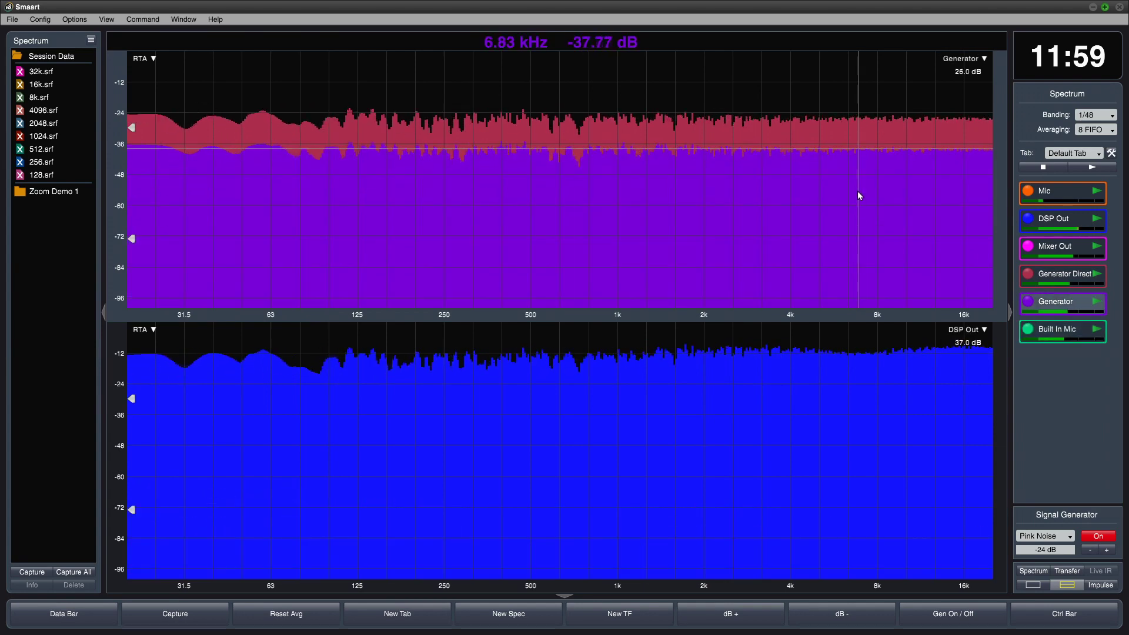
pyautogui.press('Up')
pyautogui.press('Up')
pyautogui.scroll(4, 839, 220)
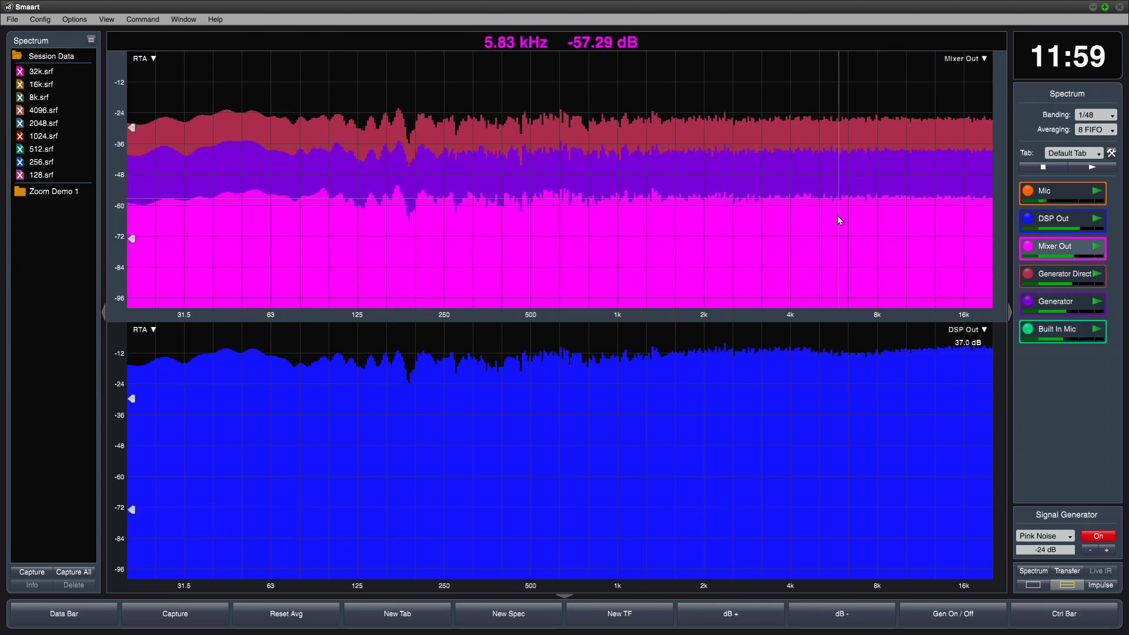
# Bring Built In Mic forward from the upper plot's trace list and shift the Mixer Out trace down to -25.0 dB.
pyautogui.click(966, 59)
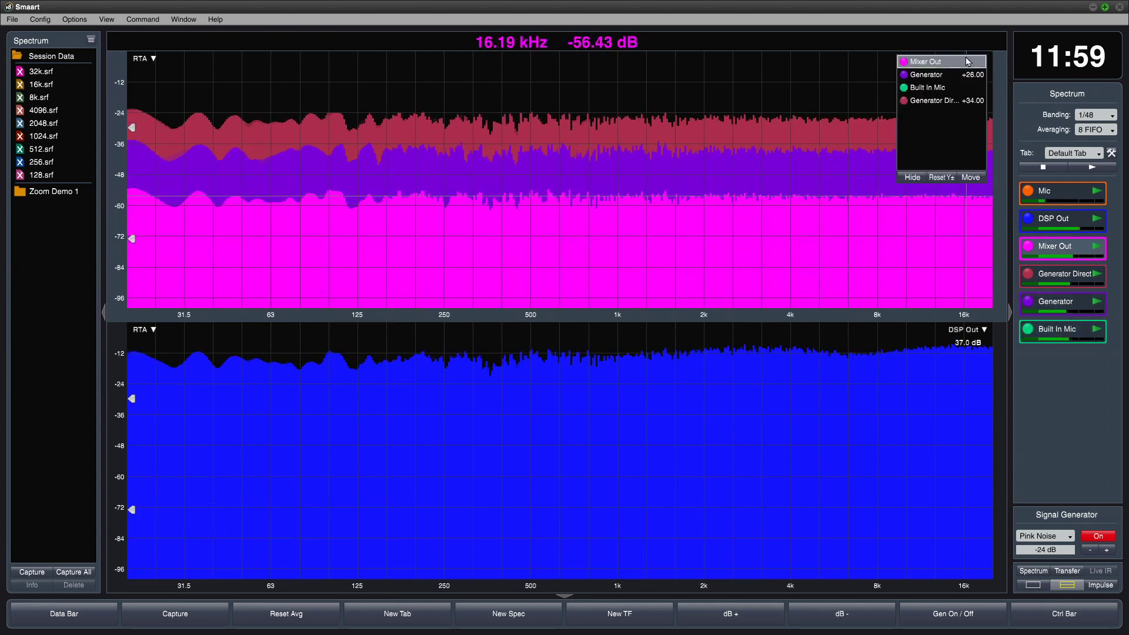
pyautogui.click(936, 90)
pyautogui.moveTo(806, 269)
pyautogui.mouseDown()
pyautogui.moveTo(802, 287)
pyautogui.moveTo(815, 287)
pyautogui.mouseUp()
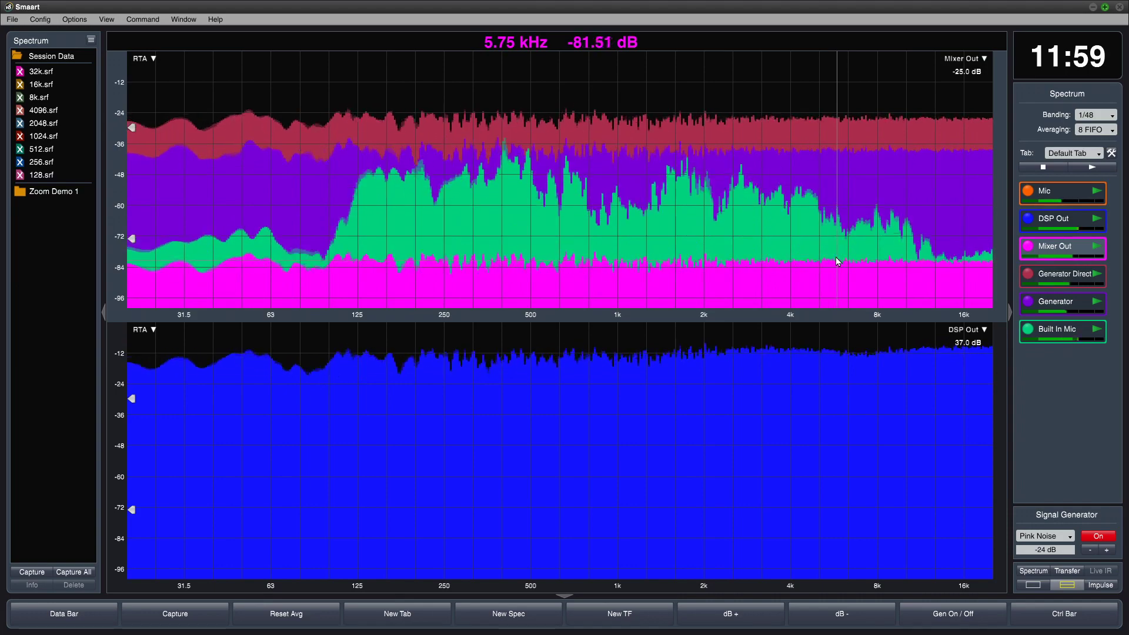
# Check both plots' trace lists, bring Mic to the front of the lower plot and shift it back to zero offset.
pyautogui.click(983, 63)
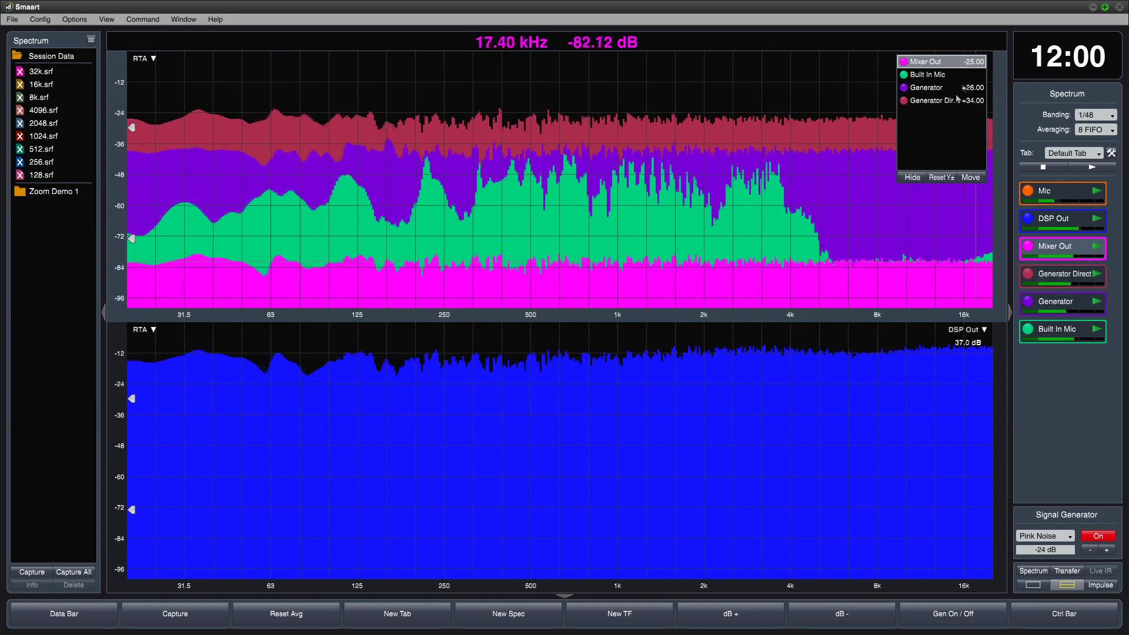
pyautogui.click(983, 329)
pyautogui.press('z')
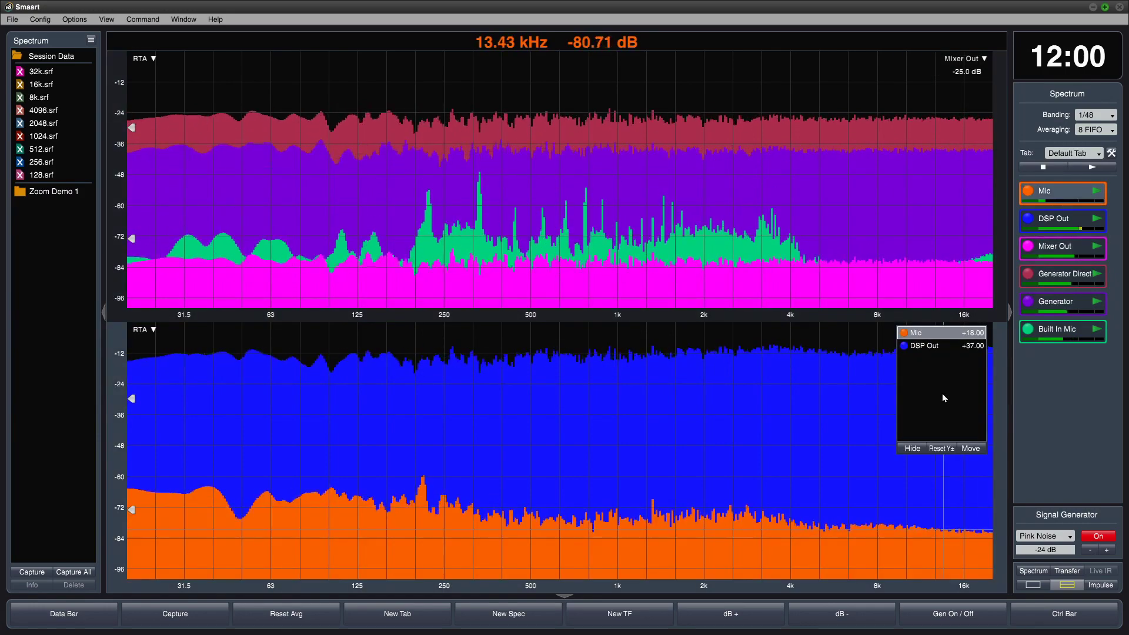
pyautogui.click(658, 541)
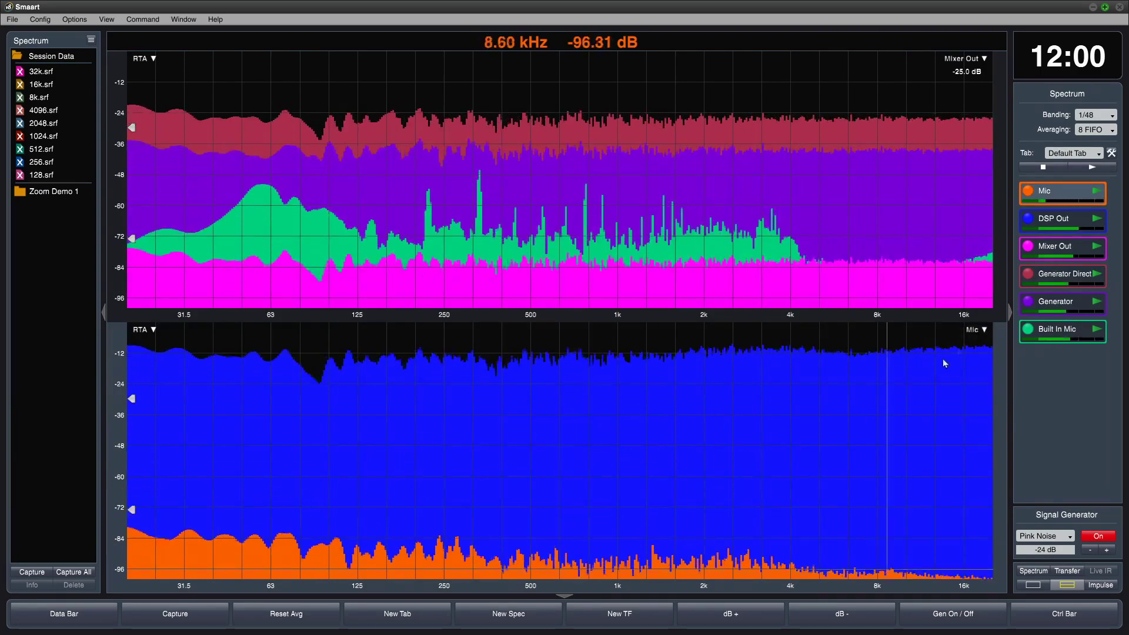
# Reset the Y offsets of the traces in the lower plot and in the upper plot from their trace lists.
pyautogui.click(984, 331)
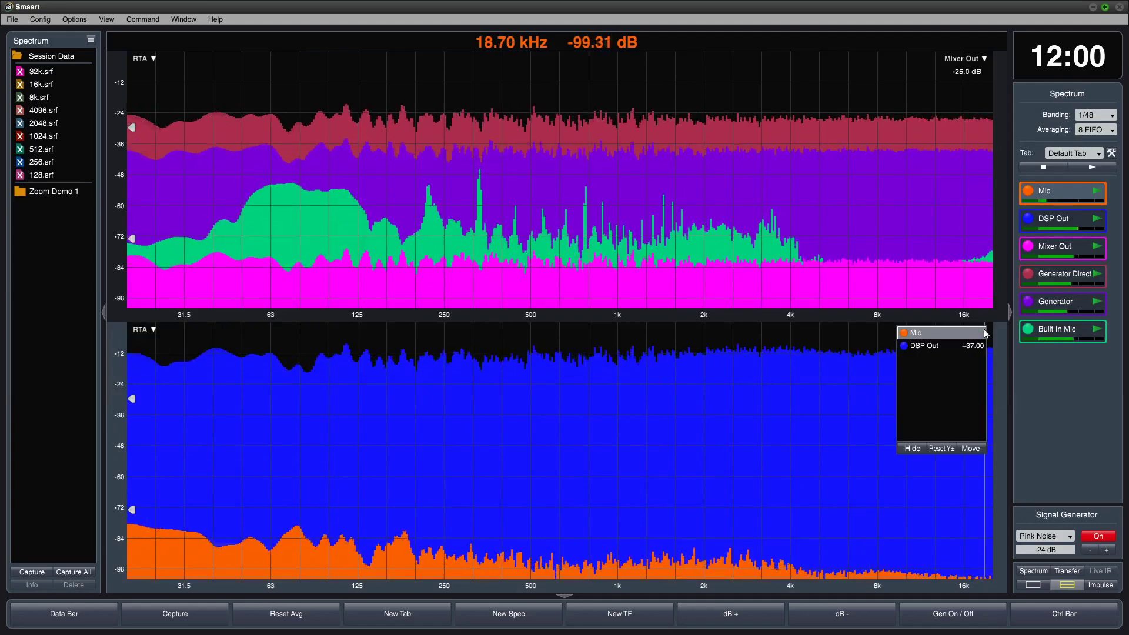
pyautogui.click(948, 451)
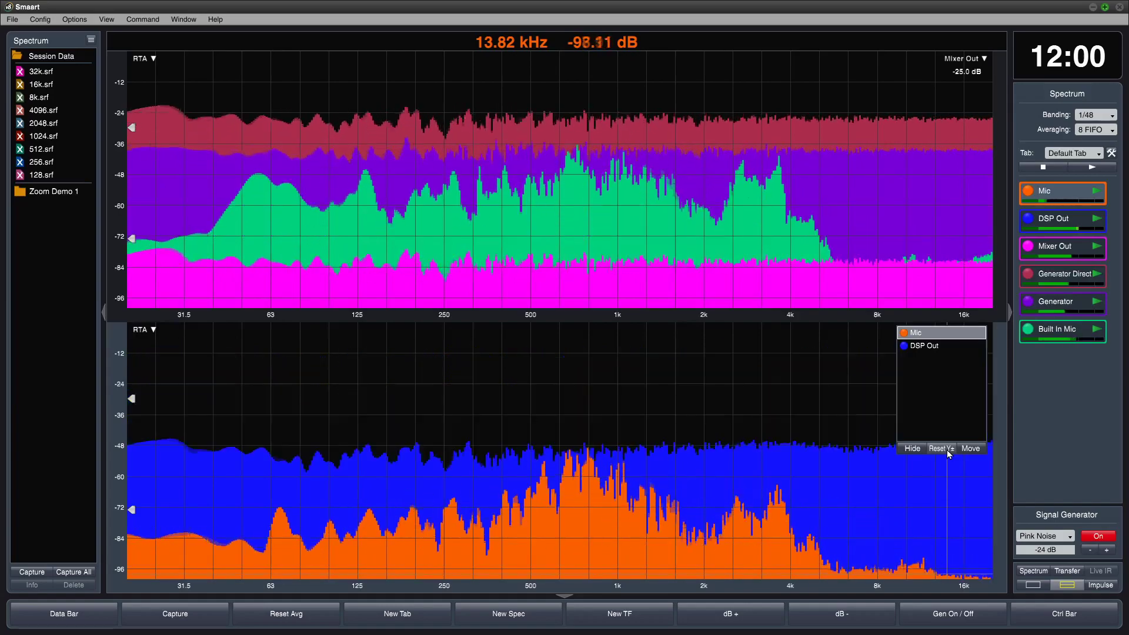
pyautogui.click(982, 59)
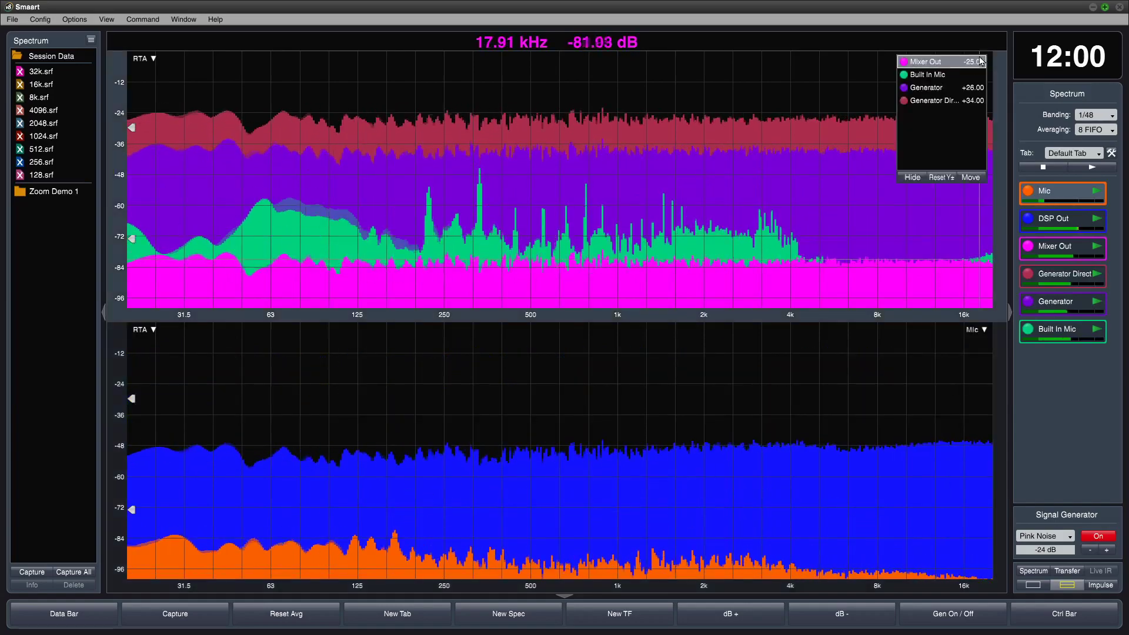
pyautogui.click(942, 177)
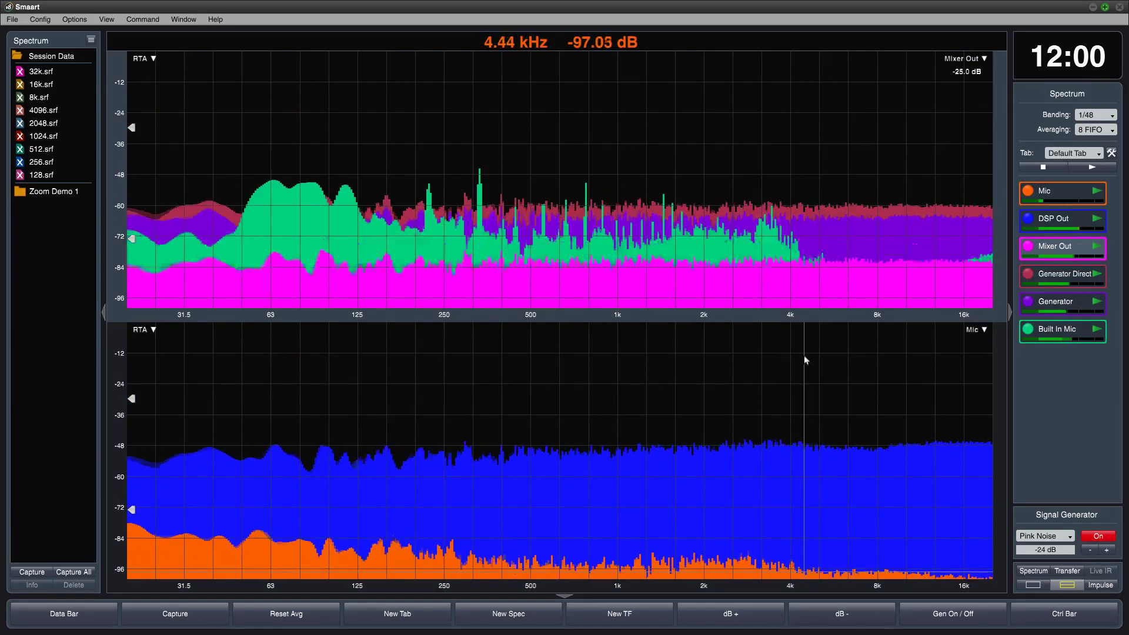
# Raise the upper plot's Generator trace to an offset of 42.0 dB and the lower plot's Mic trace to 76.0 dB.
pyautogui.moveTo(845, 250); pyautogui.dragTo(843, 135)
pyautogui.moveTo(747, 565); pyautogui.dragTo(753, 390)
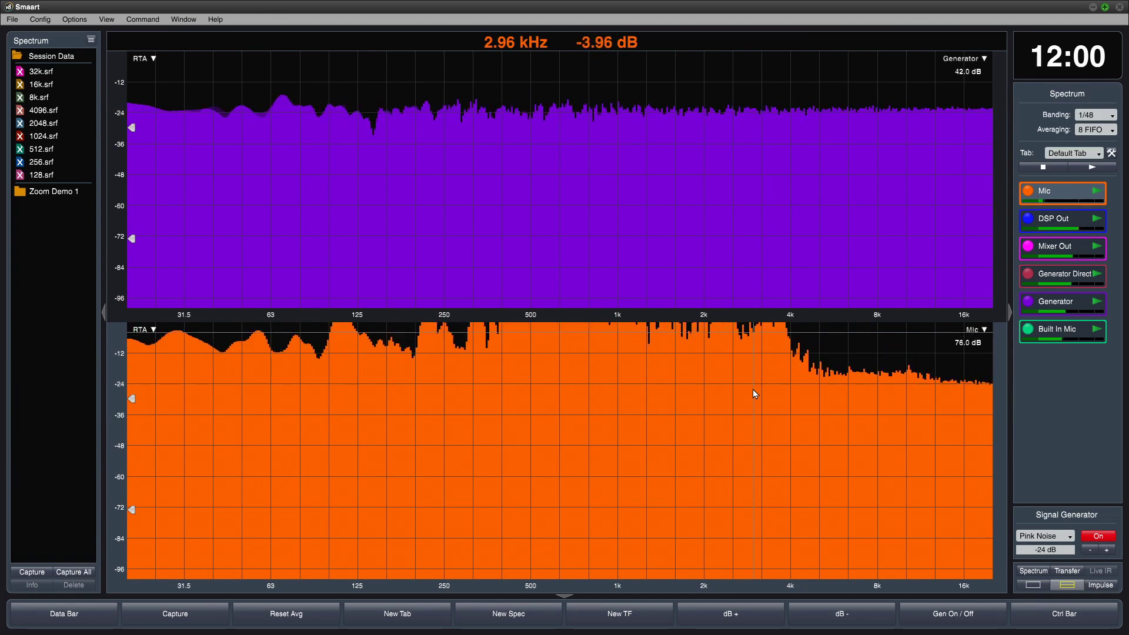
# Clear all trace offsets in both plots at once and open the list of program commands.
pyautogui.hotkey('ctrl', 'y')
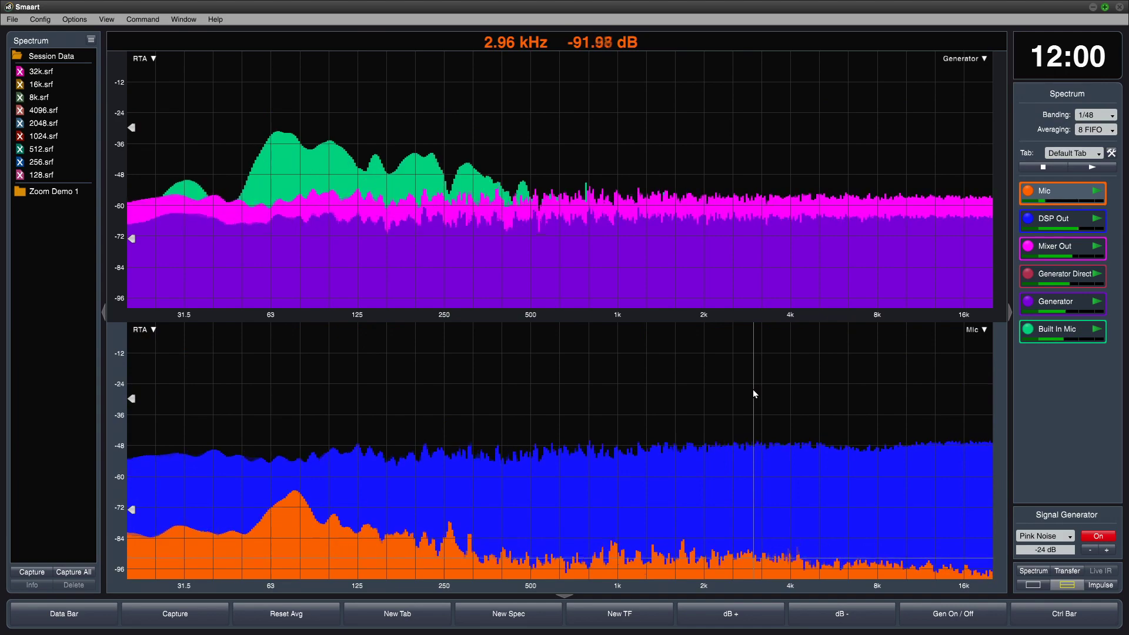
pyautogui.click(156, 20)
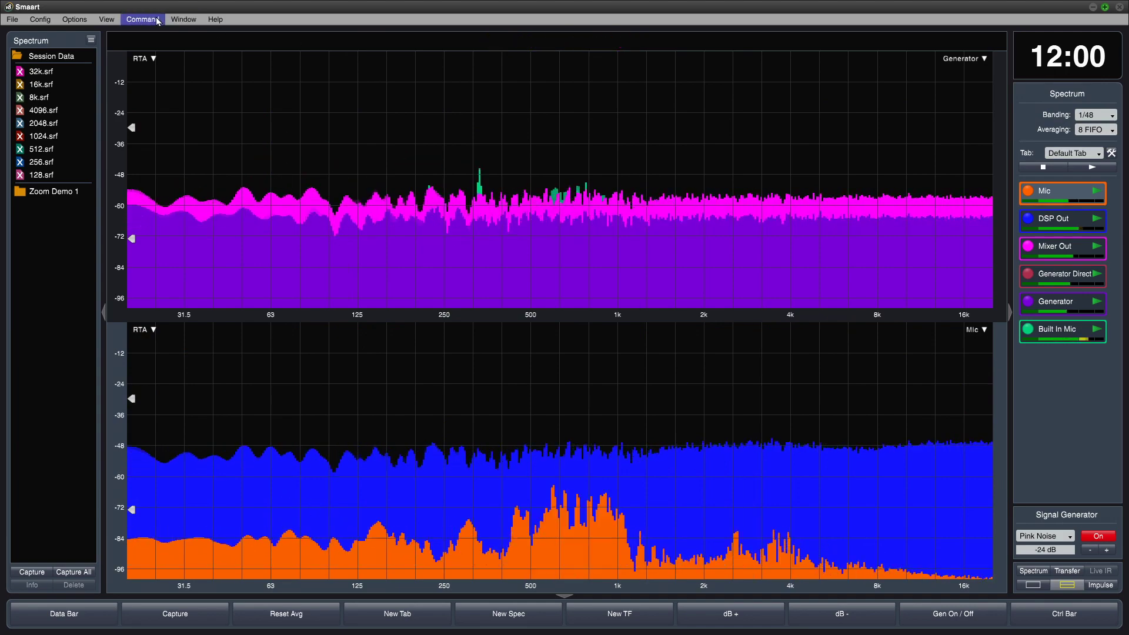